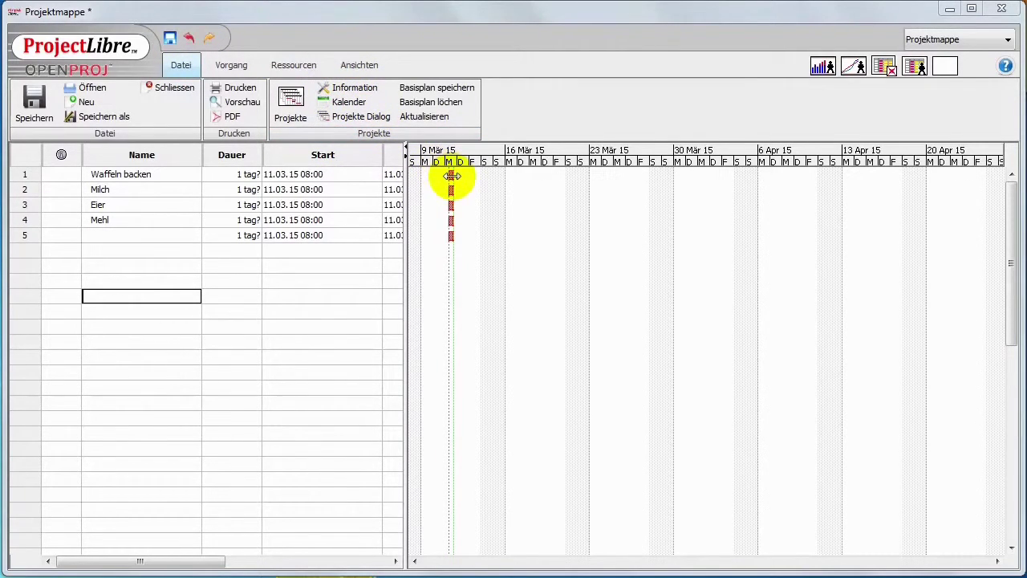
- Link the five tasks in sequence on the Gantt chart and name the fifth task "Pfanne erhitzen"
{"action": "left_click_drag", "start_coordinate": [453, 176], "coordinate": [447, 201]}
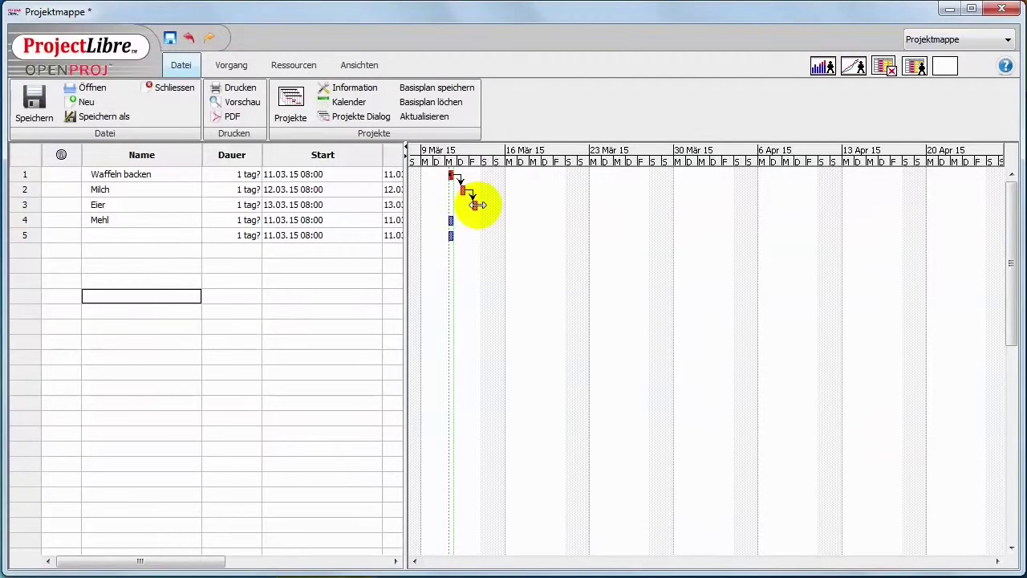
{"action": "left_click_drag", "start_coordinate": [476, 206], "coordinate": [451, 236]}
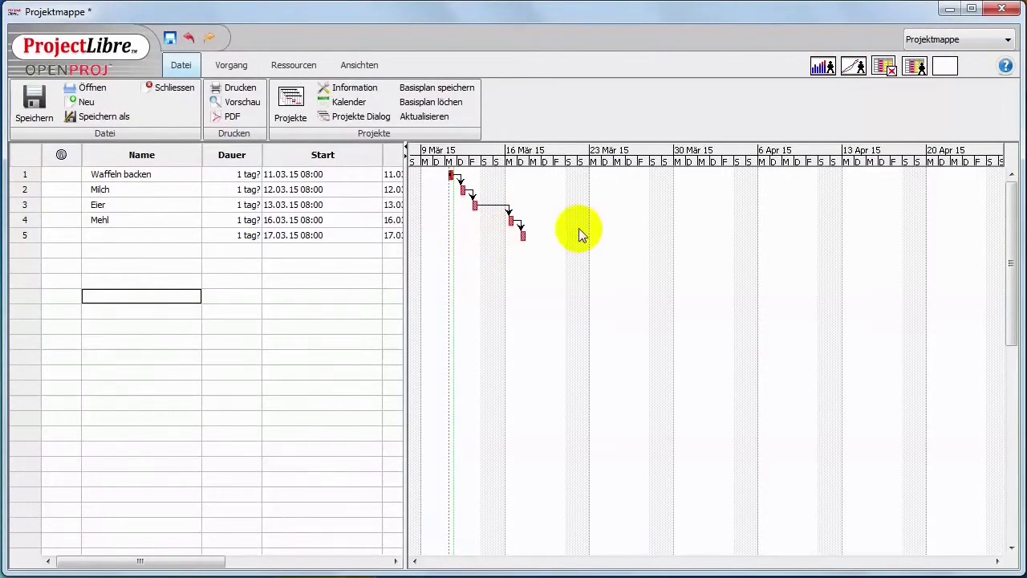
{"action": "left_click", "coordinate": [116, 235]}
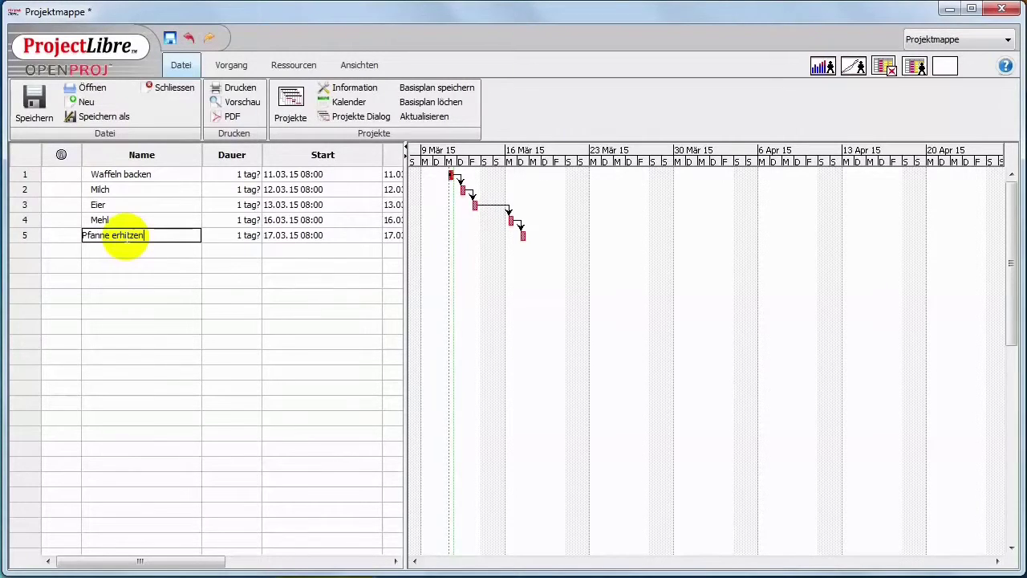
{"action": "key", "text": "Return"}
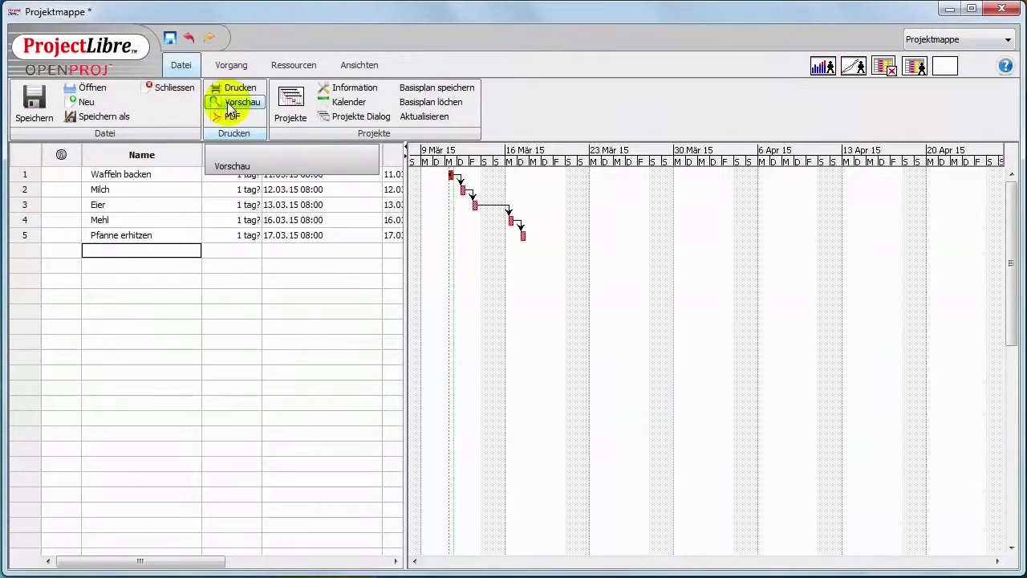
- View the projects list and its print preview, and return to the Gantt chart
{"action": "left_click", "coordinate": [292, 98]}
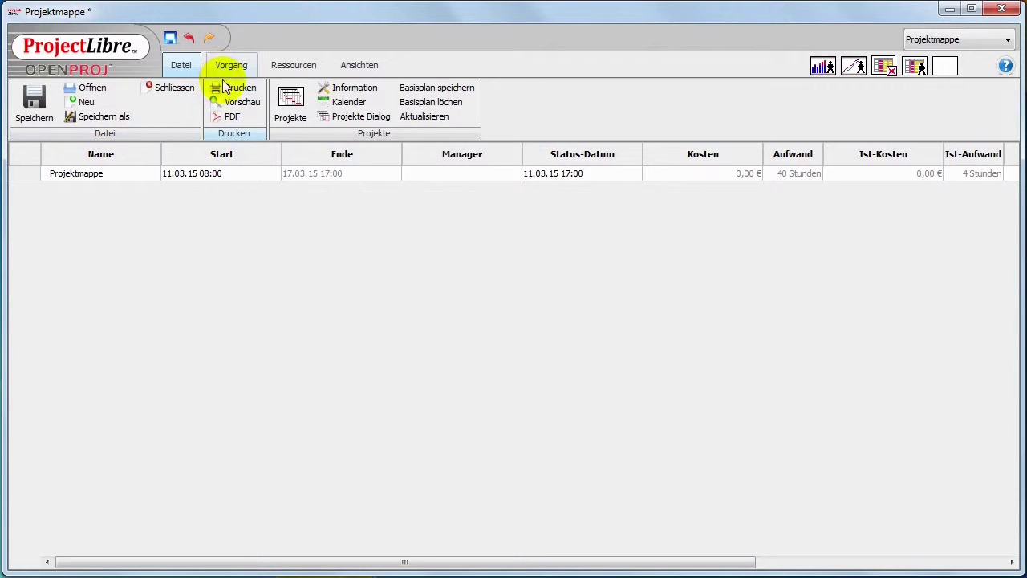
{"action": "left_click", "coordinate": [231, 103]}
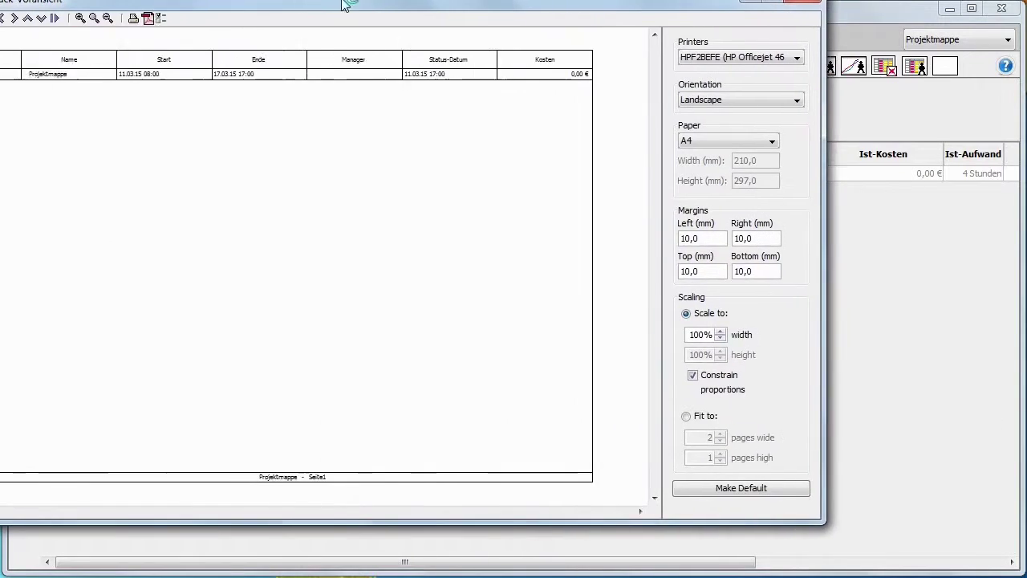
{"action": "left_click_drag", "start_coordinate": [325, 4], "coordinate": [430, 23]}
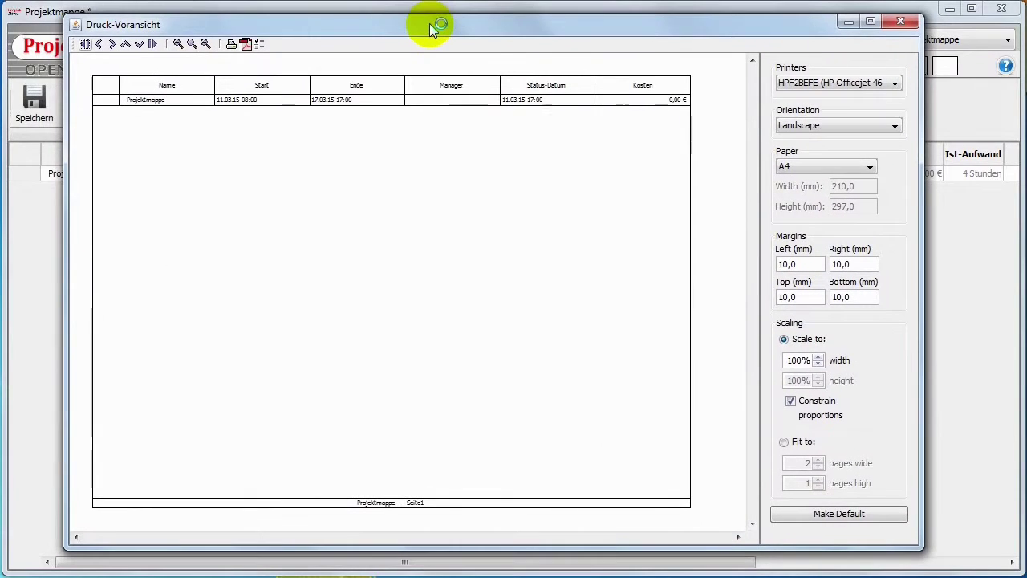
{"action": "left_click", "coordinate": [900, 21]}
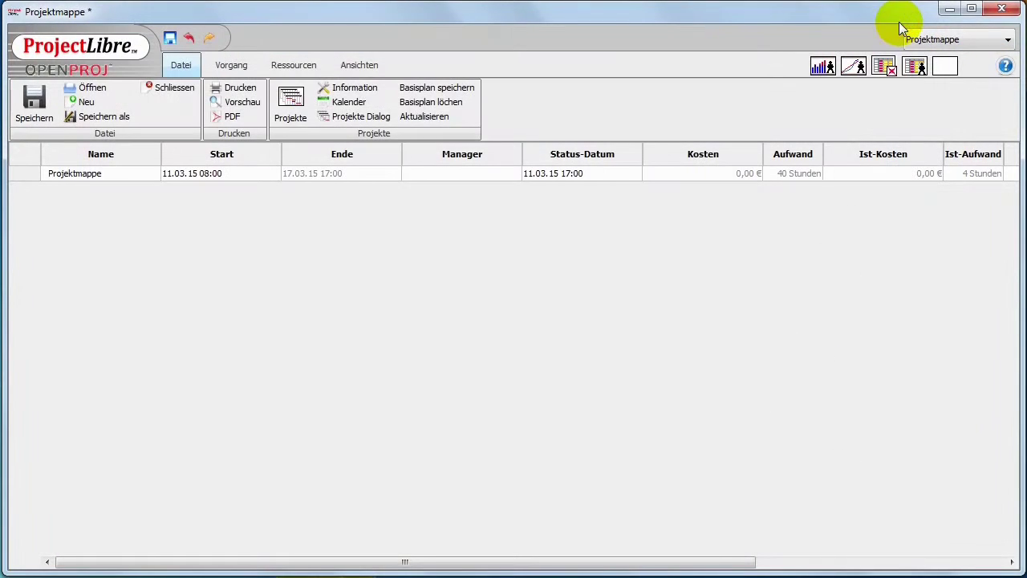
{"action": "left_click", "coordinate": [225, 66]}
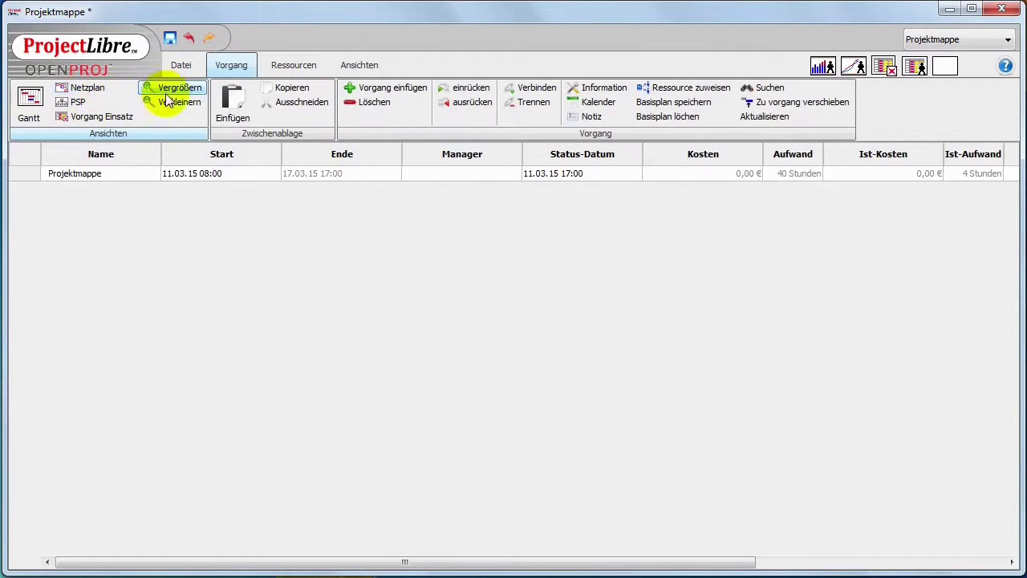
{"action": "left_click", "coordinate": [46, 99]}
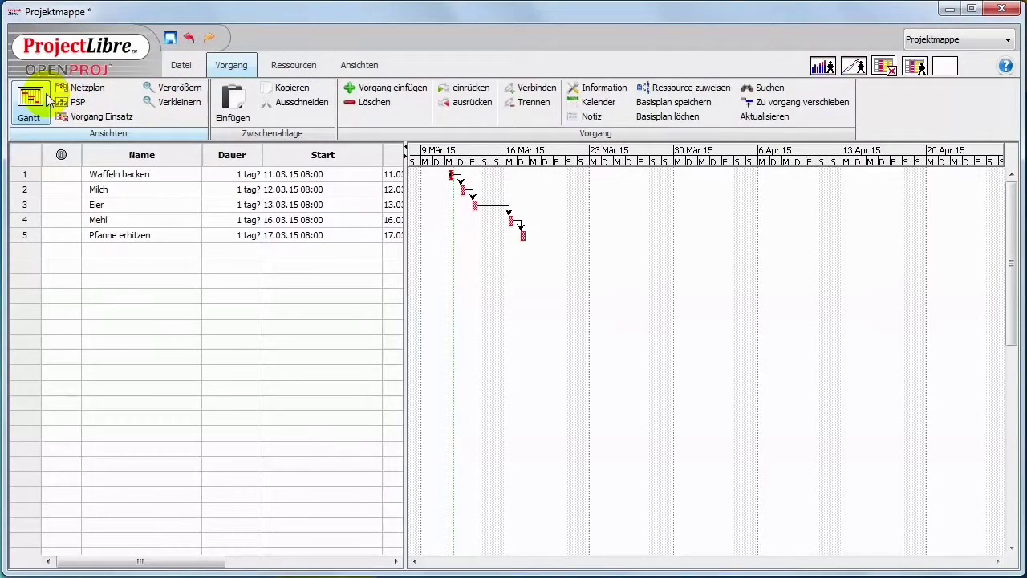
- Inspect the tasks' network diagram (Netzplan) at larger and smaller scales, and go back to the Gantt chart
{"action": "left_click", "coordinate": [71, 90]}
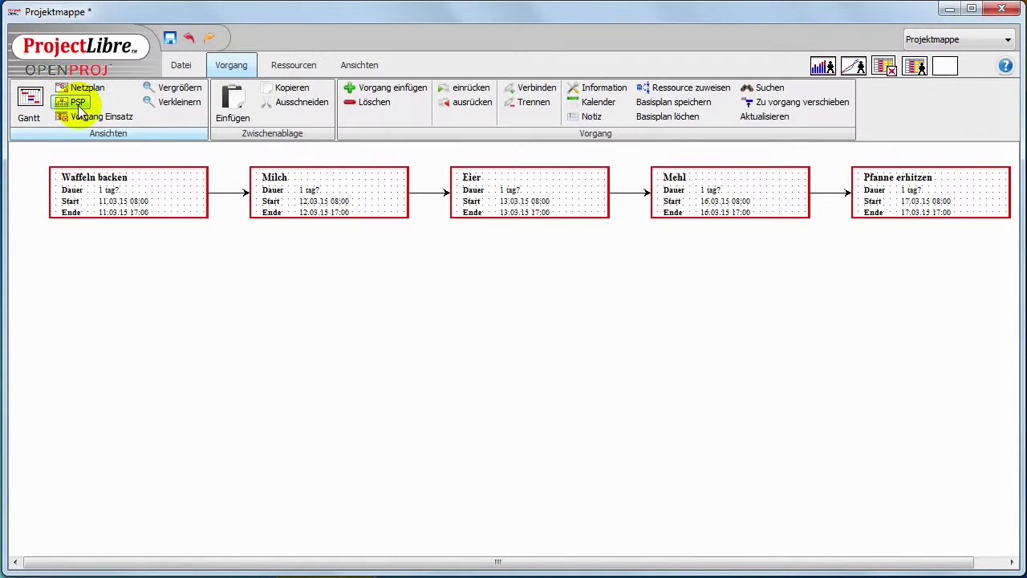
{"action": "left_click", "coordinate": [171, 88]}
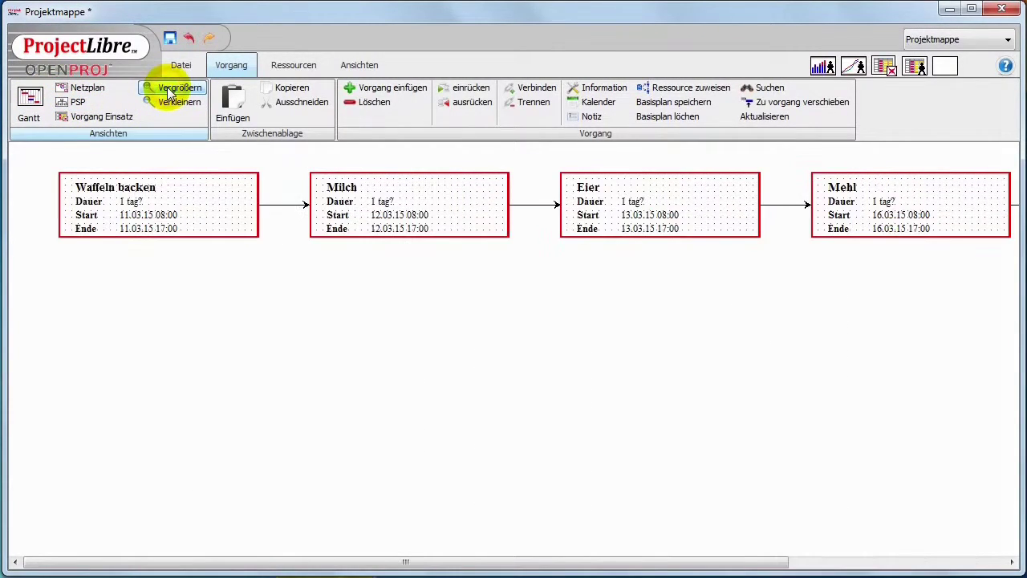
{"action": "left_click", "coordinate": [170, 88]}
{"action": "left_click", "coordinate": [174, 103]}
{"action": "left_click", "coordinate": [174, 103]}
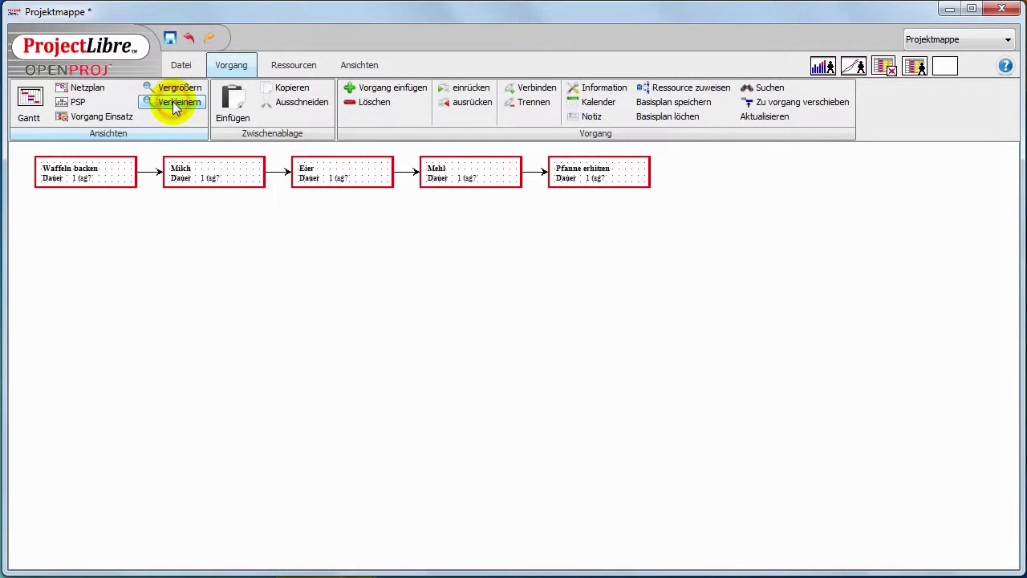
{"action": "left_click", "coordinate": [31, 98]}
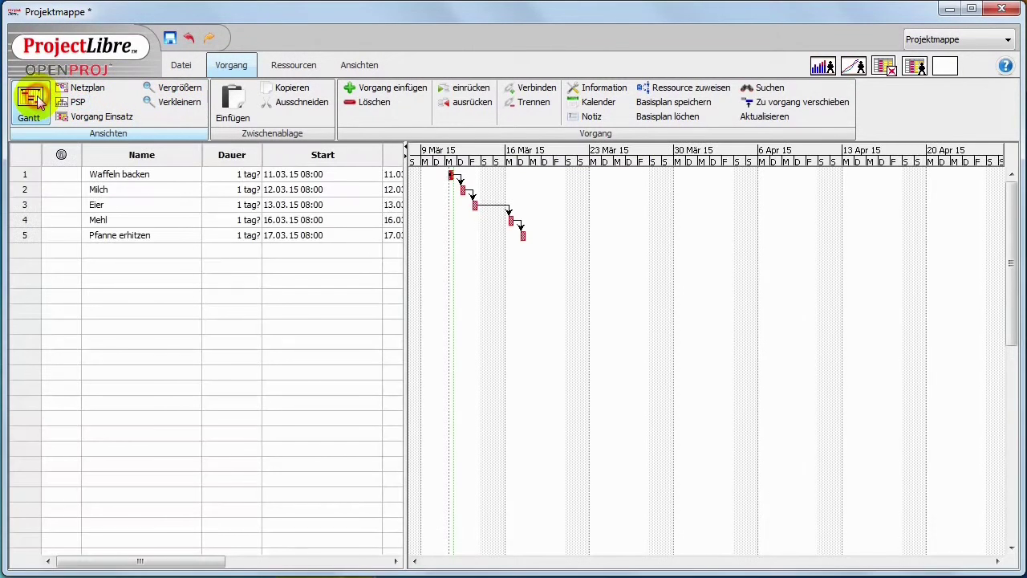
- Examine the Gantt timeline at coarser and finer scales, down to hours, around the "Waffeln backen" bar on 11 March
{"action": "left_click", "coordinate": [172, 102]}
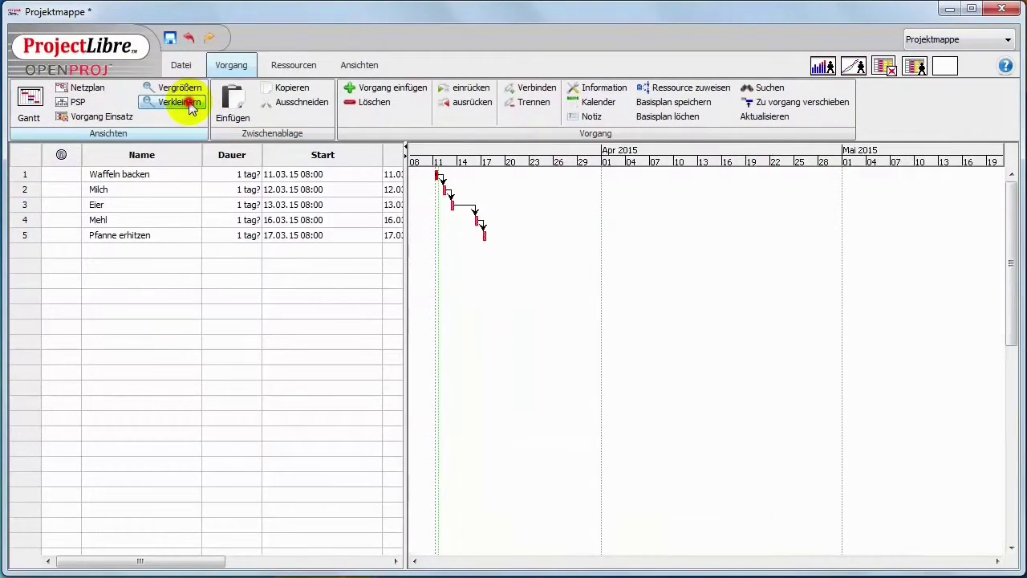
{"action": "left_click", "coordinate": [181, 102]}
{"action": "left_click", "coordinate": [183, 90]}
{"action": "left_click", "coordinate": [181, 90]}
{"action": "left_click", "coordinate": [182, 90]}
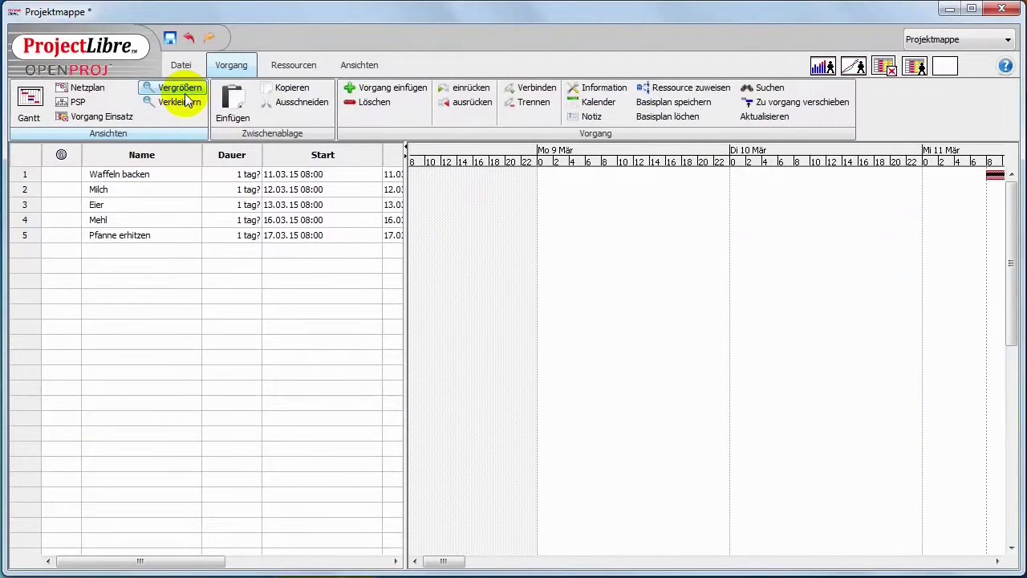
{"action": "left_click_drag", "start_coordinate": [459, 565], "coordinate": [498, 568]}
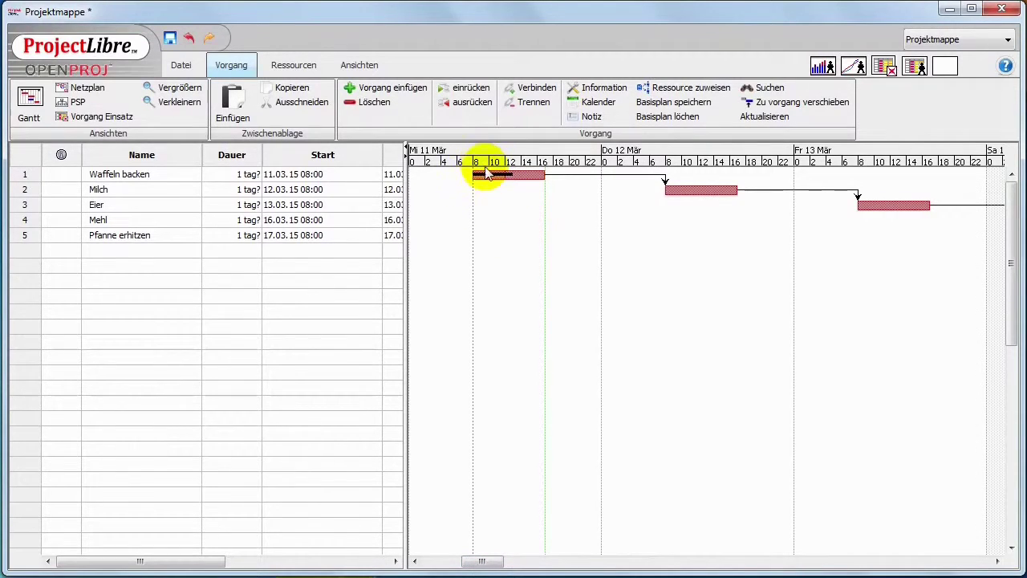
{"action": "left_click_drag", "start_coordinate": [486, 174], "coordinate": [507, 173]}
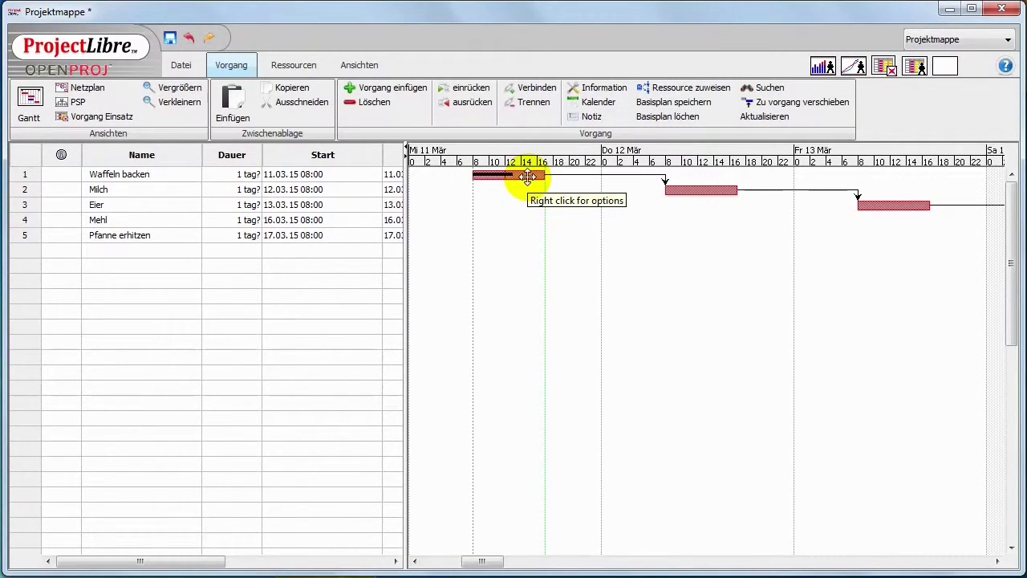
{"action": "left_click", "coordinate": [167, 107]}
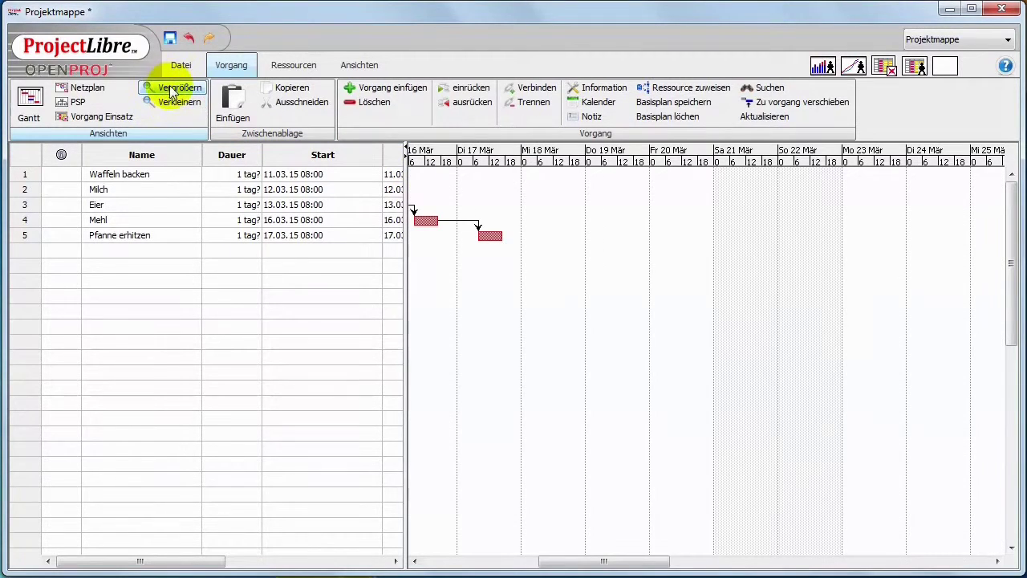
{"action": "left_click", "coordinate": [171, 88]}
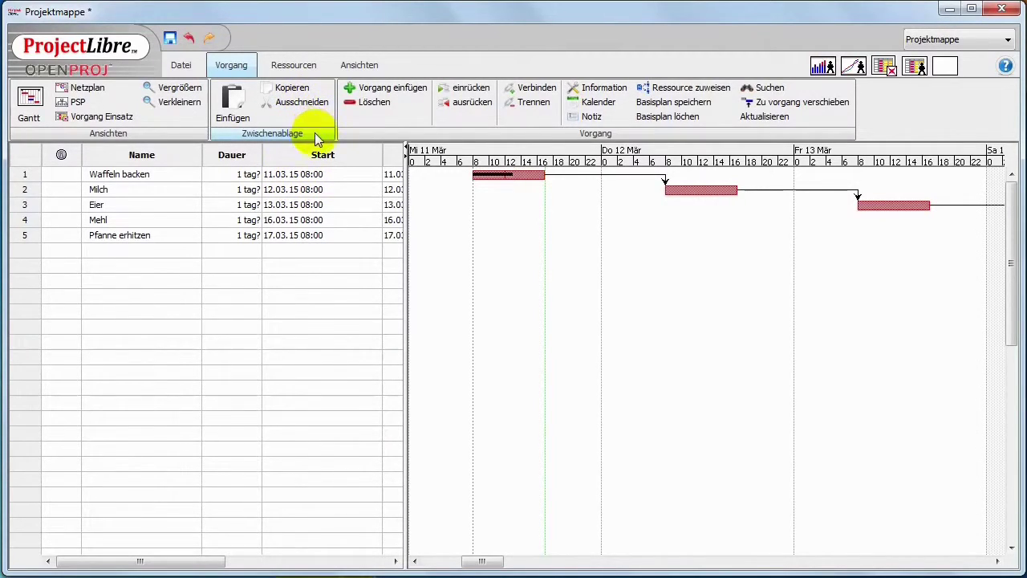
- Add two people to the resource list by entering their first names in the first two rows
{"action": "left_click", "coordinate": [279, 66]}
{"action": "left_click", "coordinate": [38, 100]}
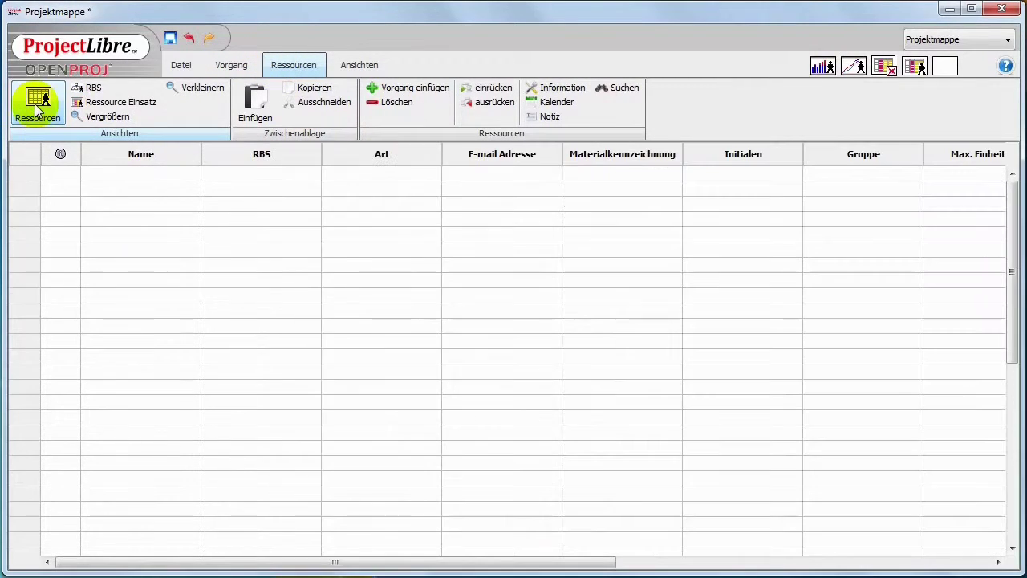
{"action": "left_click", "coordinate": [158, 173]}
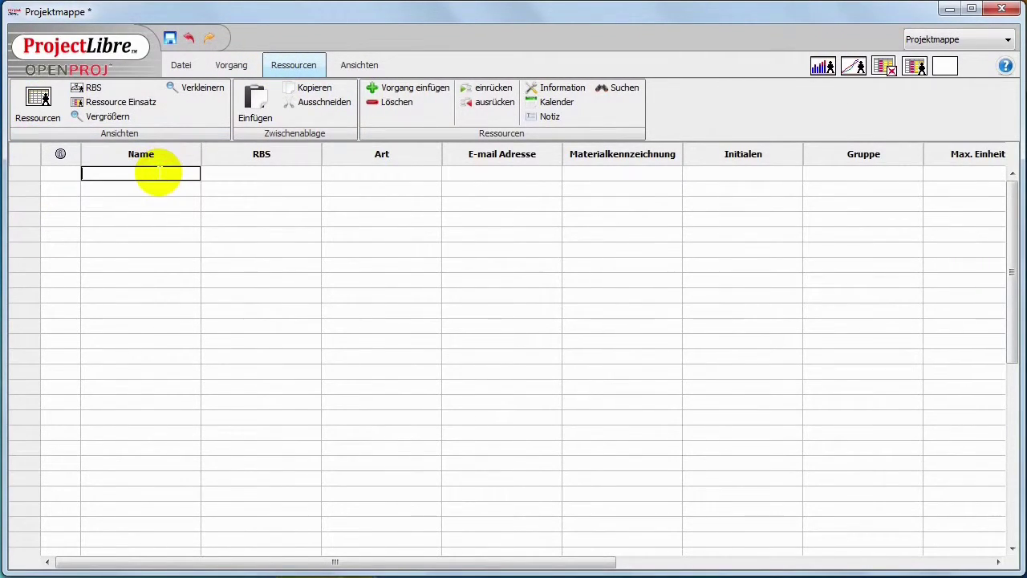
{"action": "type", "text": "Hans"}
{"action": "key", "text": "Return"}
{"action": "type", "text": "Pet"}
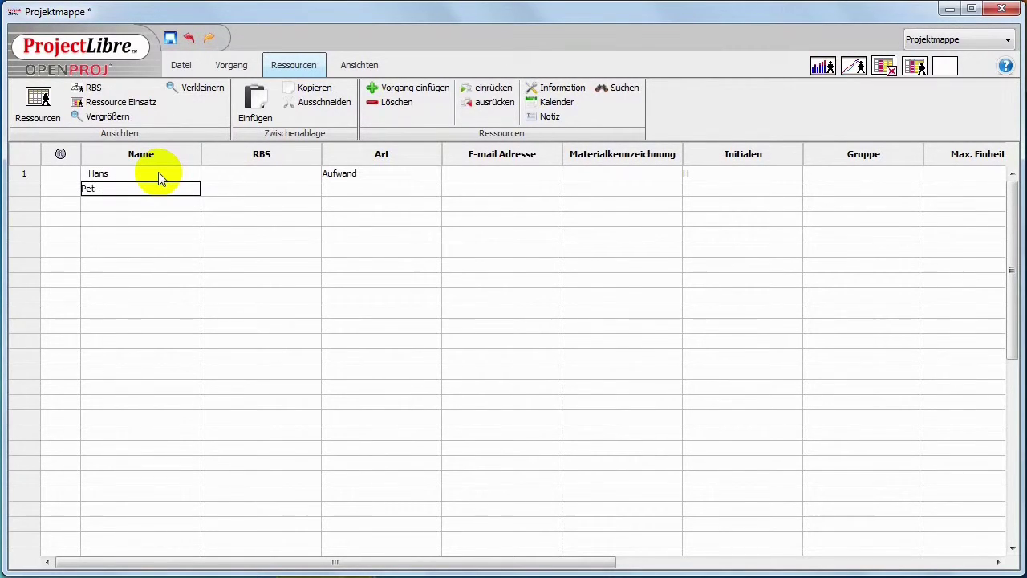
{"action": "type", "text": "er"}
{"action": "key", "text": "Return"}
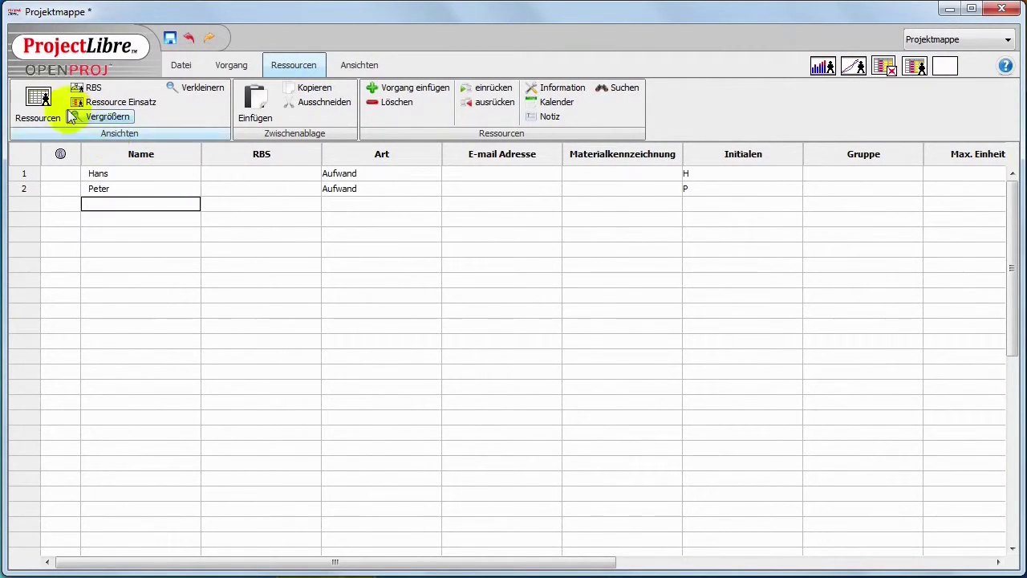
- In the Gantt task table's Ressourcen column, assign the first person to Milch and the second to Eier
{"action": "left_click", "coordinate": [212, 69]}
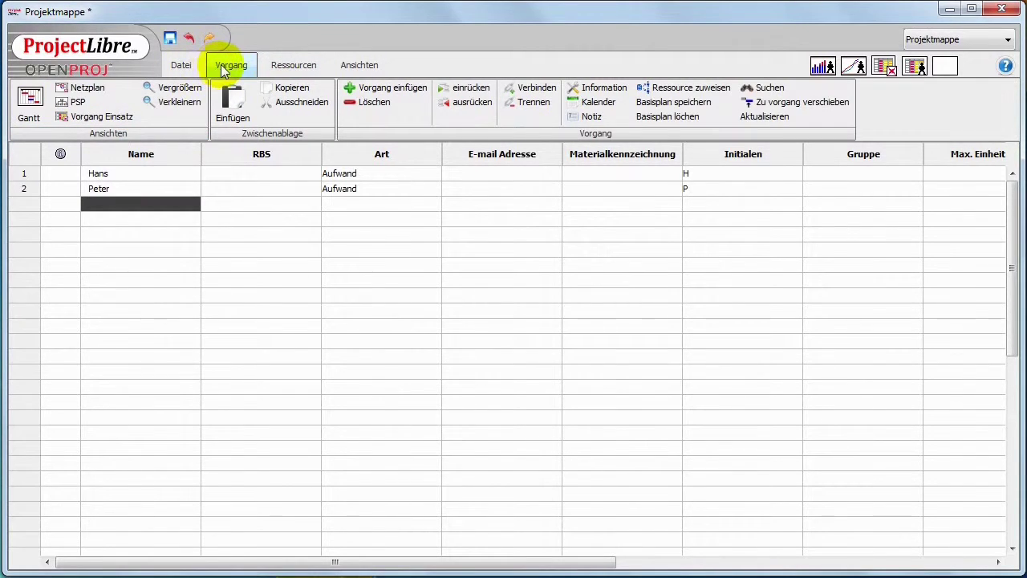
{"action": "left_click", "coordinate": [44, 102]}
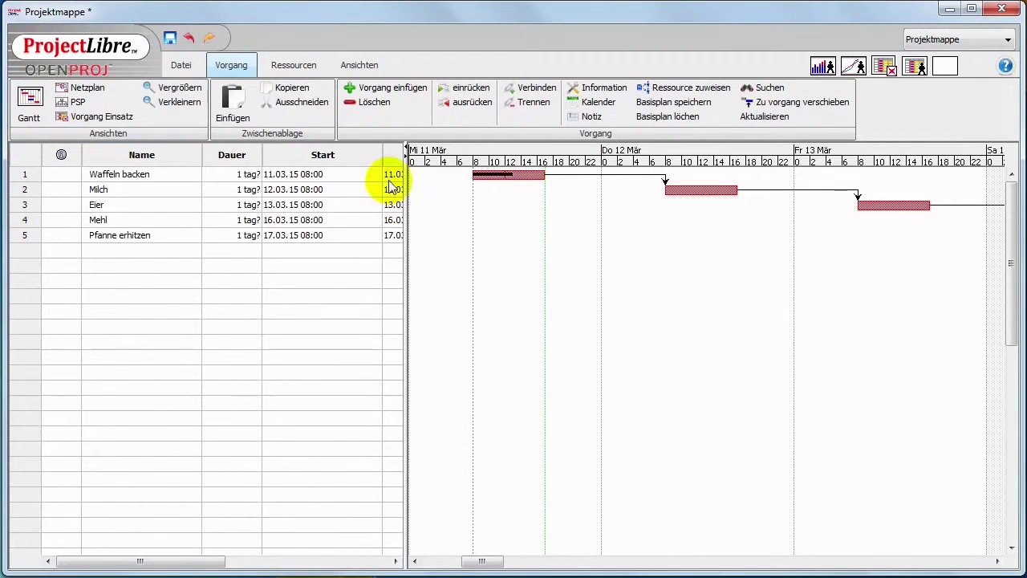
{"action": "left_click_drag", "start_coordinate": [406, 156], "coordinate": [783, 170]}
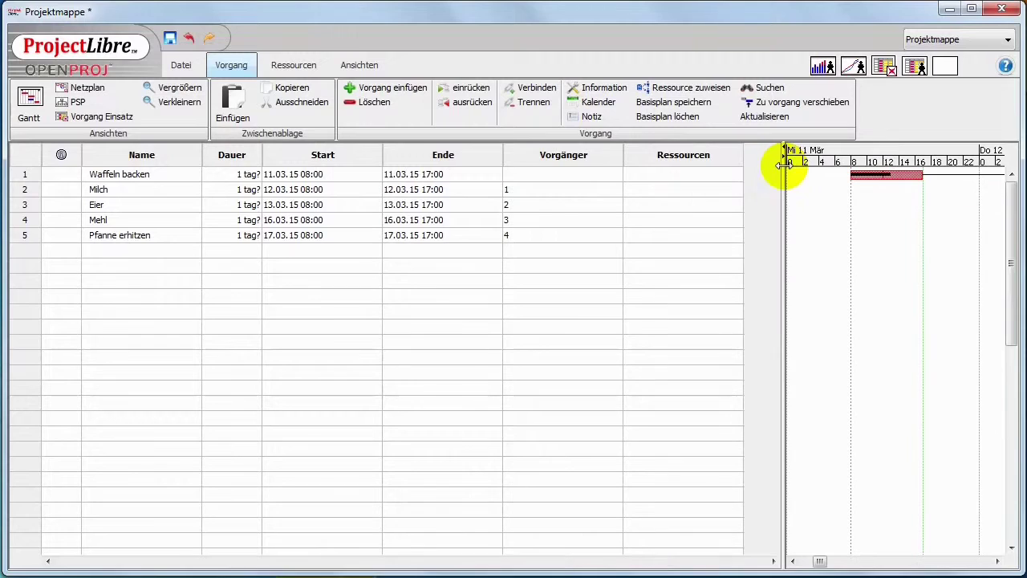
{"action": "left_click", "coordinate": [669, 173]}
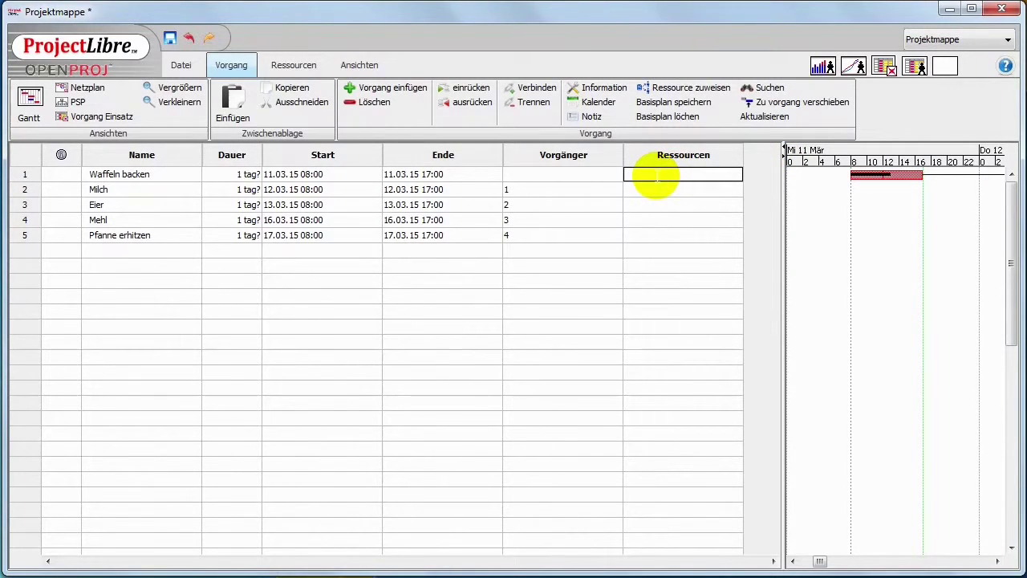
{"action": "key", "text": "Down"}
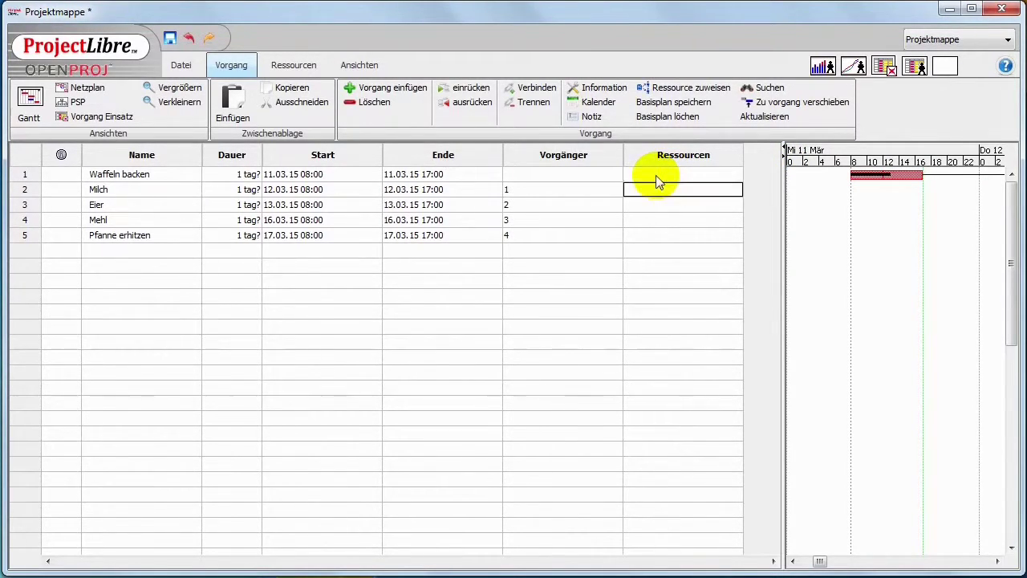
{"action": "key", "text": "Return"}
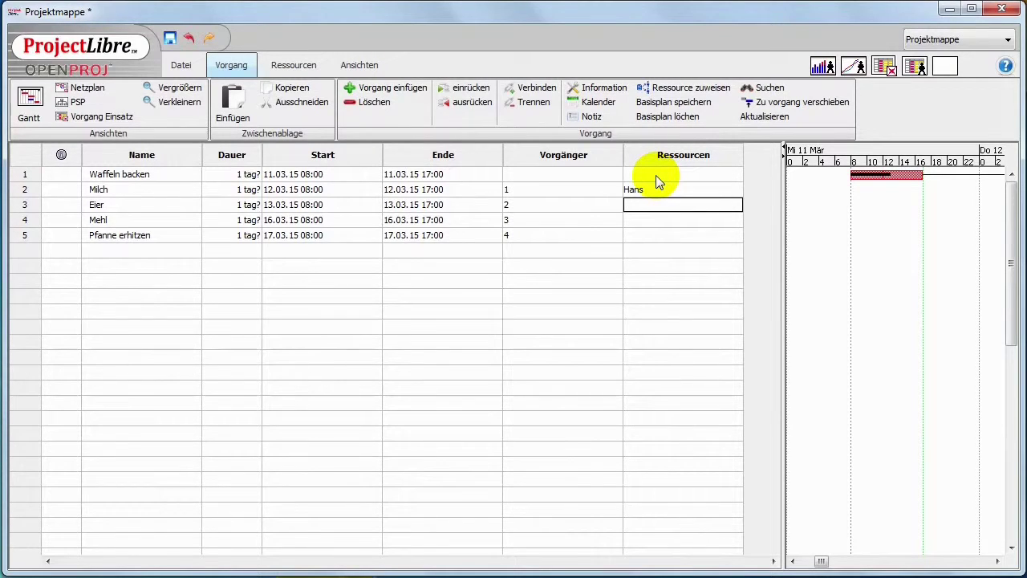
{"action": "type", "text": "Peter"}
{"action": "key", "text": "Return"}
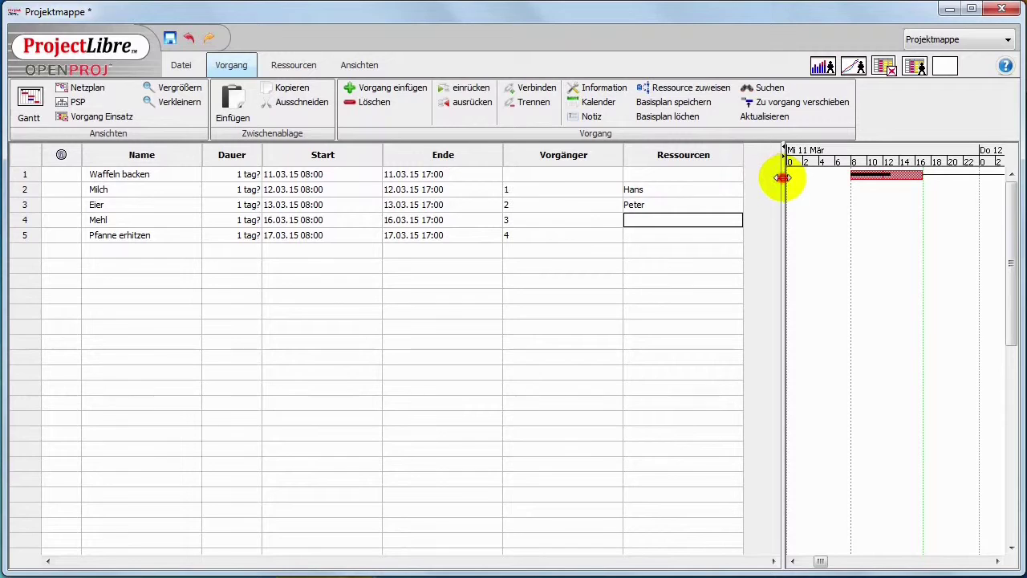
- Shrink the task table to view the resource labels beside the Gantt bars, and check the timeline at a coarser scale
{"action": "left_click_drag", "start_coordinate": [783, 178], "coordinate": [489, 181]}
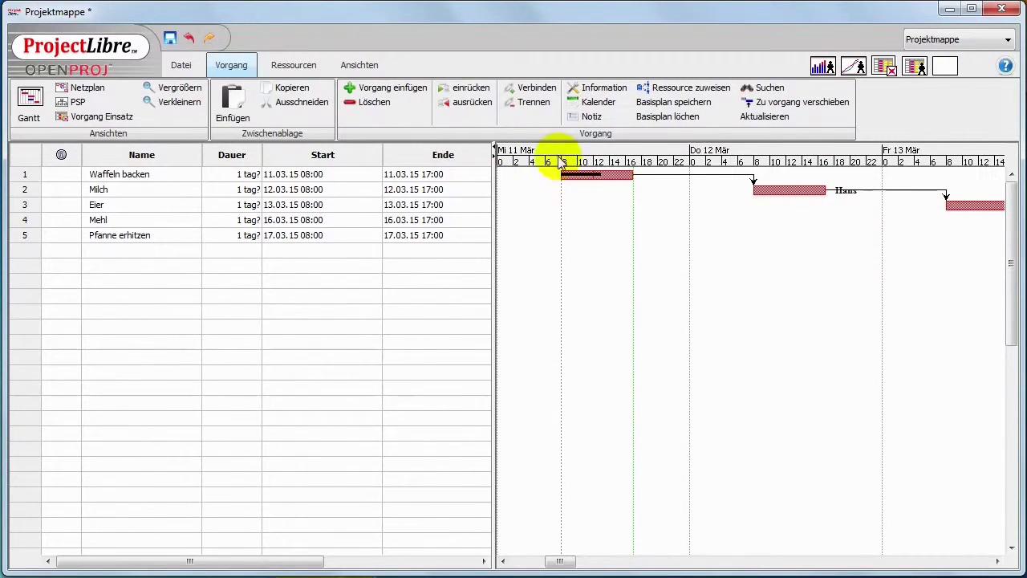
{"action": "left_click", "coordinate": [192, 105]}
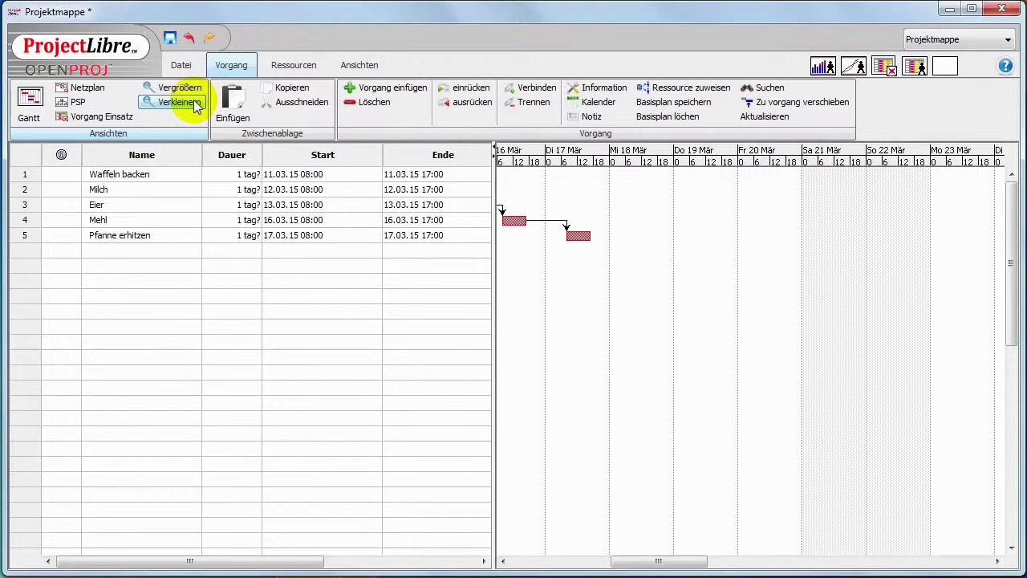
{"action": "left_click", "coordinate": [180, 87]}
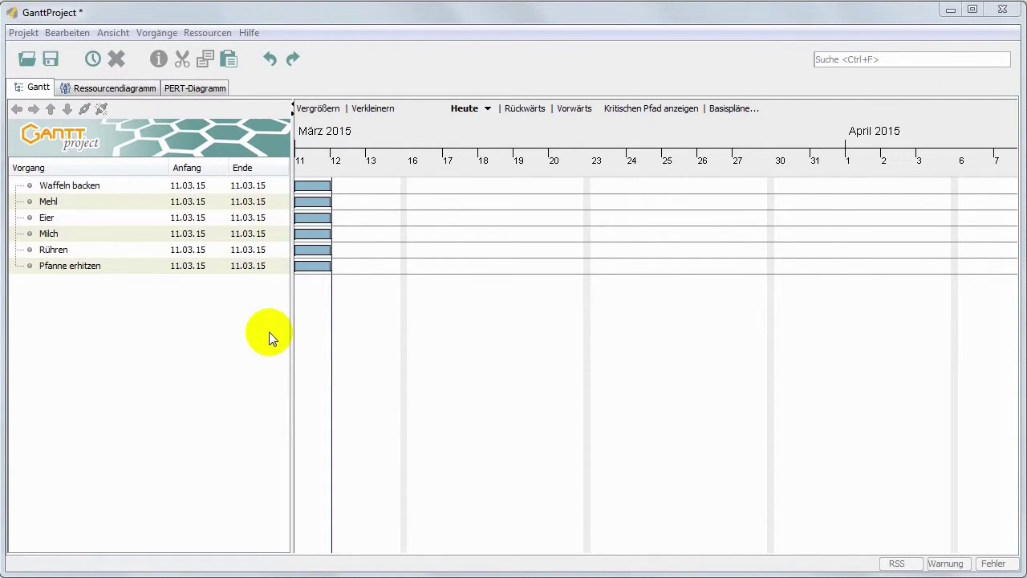
{"action": "left_click", "coordinate": [66, 292]}
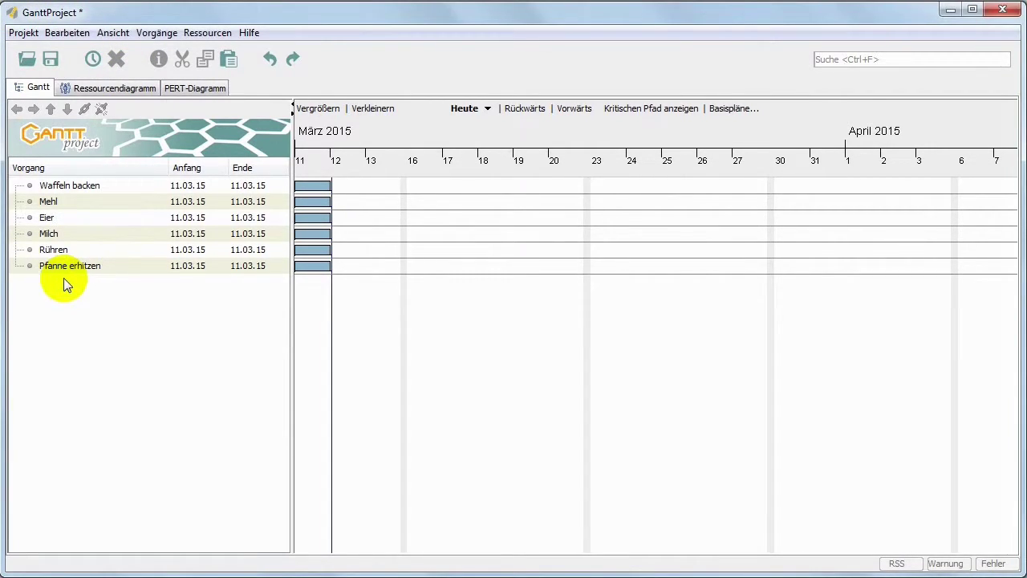
- Add a new task below Pfanne erhitzen and clear its default name
{"action": "double_click", "coordinate": [63, 278]}
{"action": "right_click", "coordinate": [94, 302]}
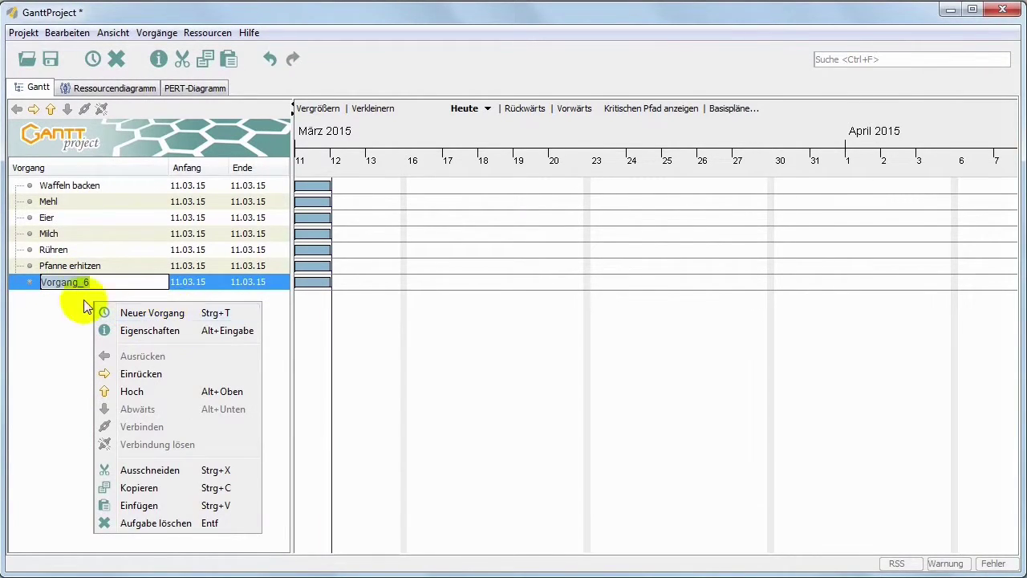
{"action": "left_click", "coordinate": [58, 306]}
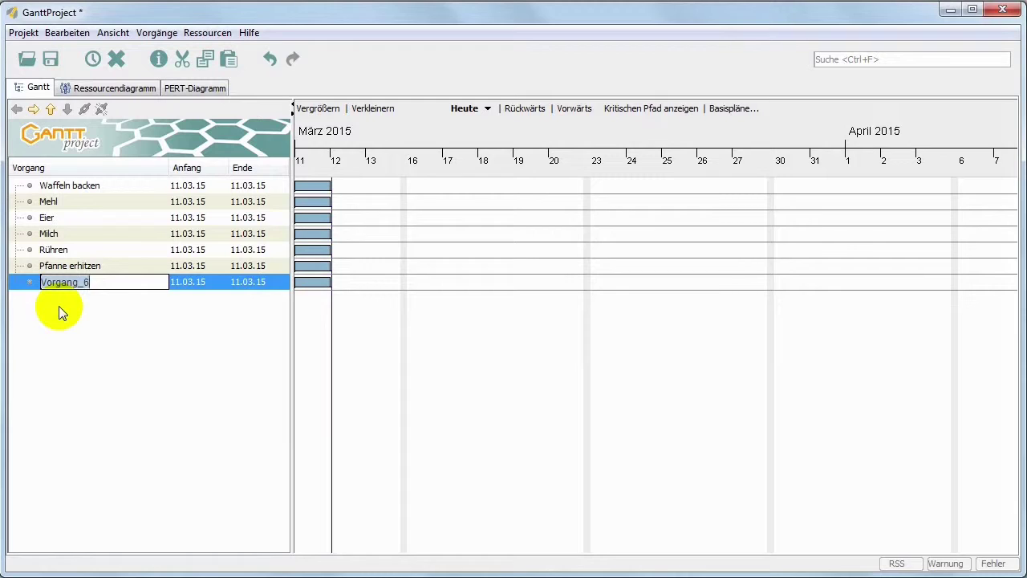
{"action": "key", "text": "BackSpace"}
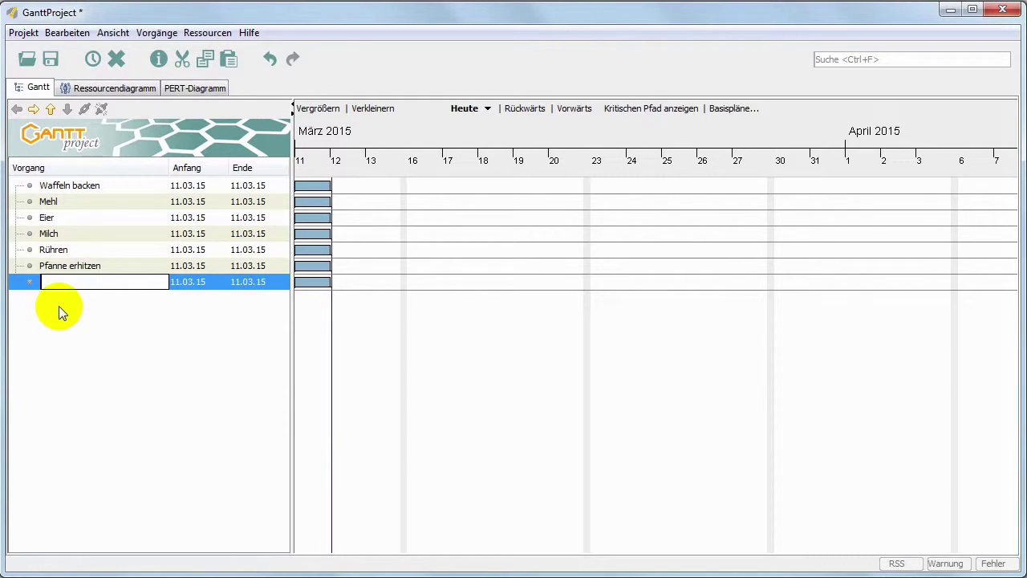
{"action": "left_click", "coordinate": [58, 305]}
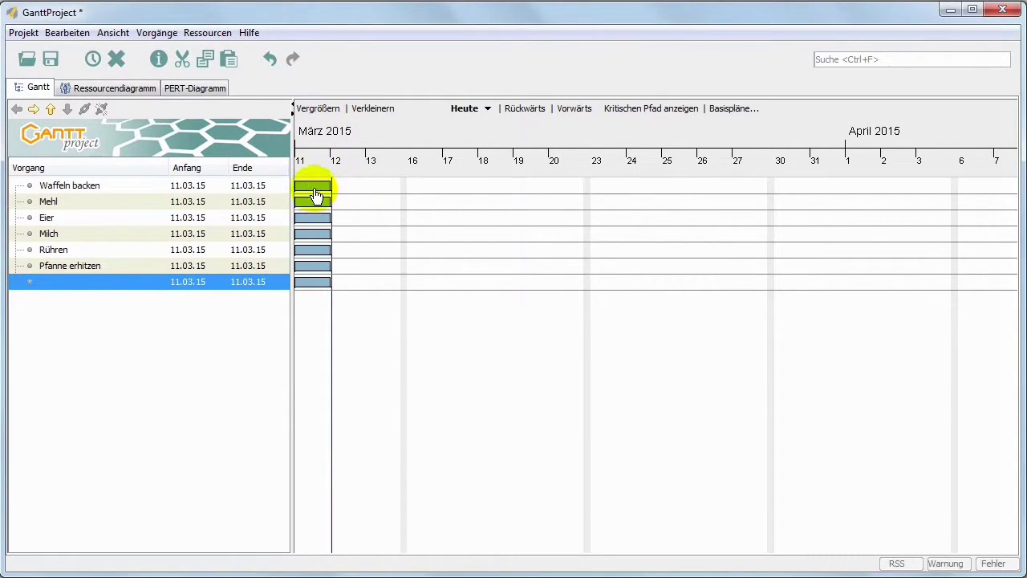
- Link Waffeln backen, Mehl, Eier, Milch and Rühren in sequence on the chart, and briefly show and hide the critical path
{"action": "left_click_drag", "start_coordinate": [316, 189], "coordinate": [321, 235]}
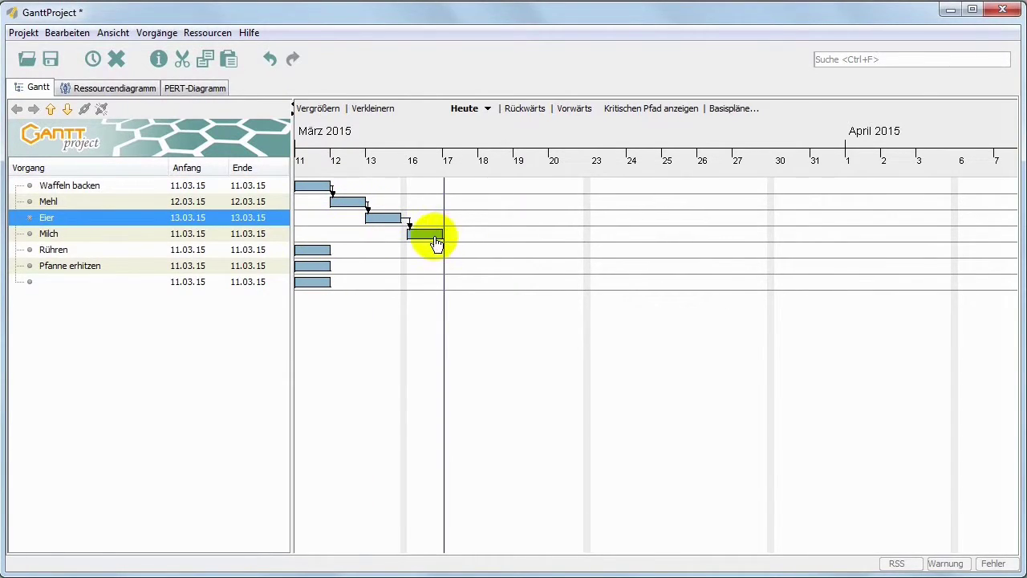
{"action": "left_click_drag", "start_coordinate": [425, 233], "coordinate": [316, 251]}
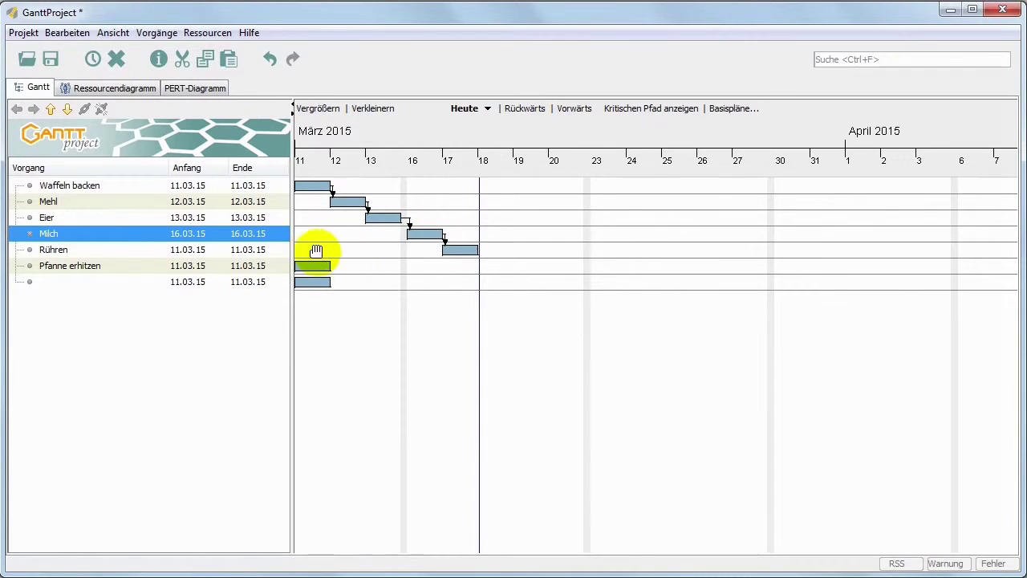
{"action": "left_click", "coordinate": [642, 113]}
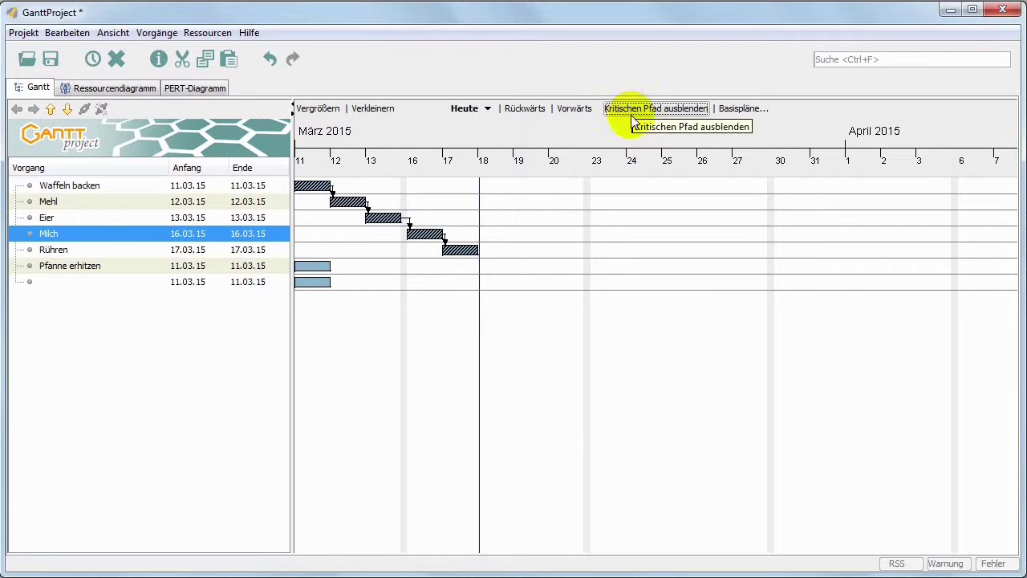
{"action": "left_click", "coordinate": [633, 111]}
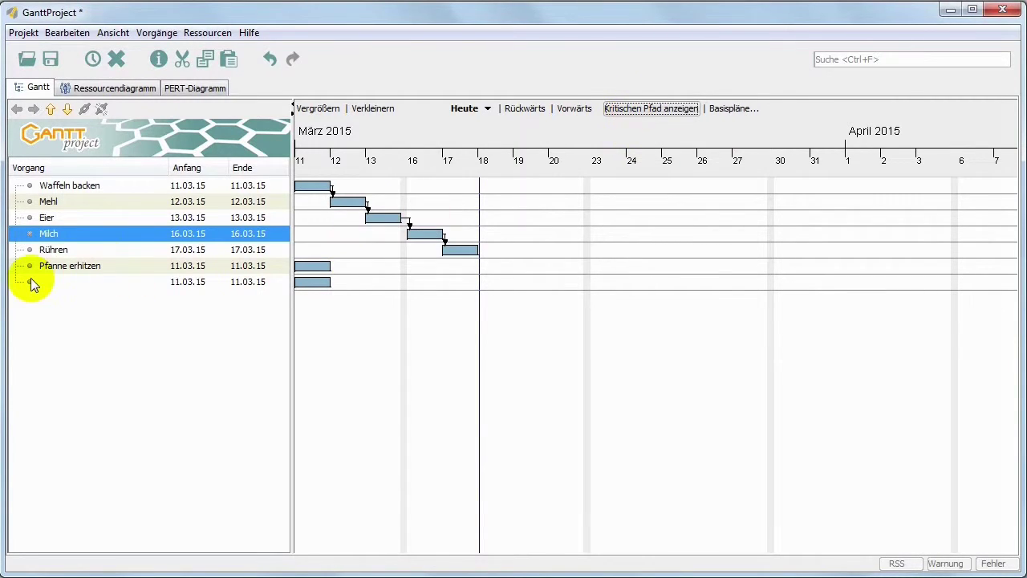
- Name the blank task below Pfanne erhitzen "backen"
{"action": "left_click", "coordinate": [64, 283]}
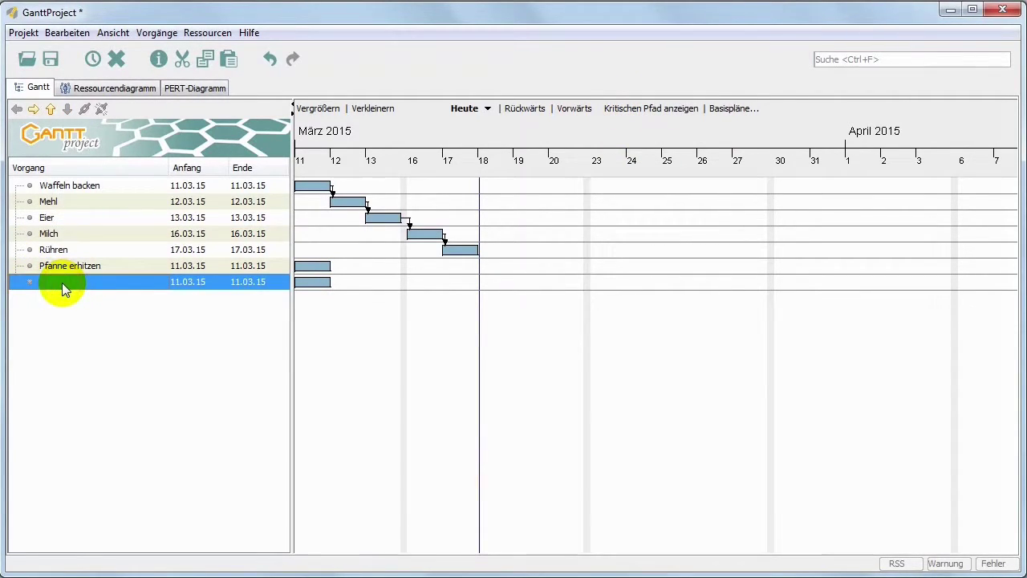
{"action": "double_click", "coordinate": [62, 282]}
{"action": "double_click", "coordinate": [65, 281]}
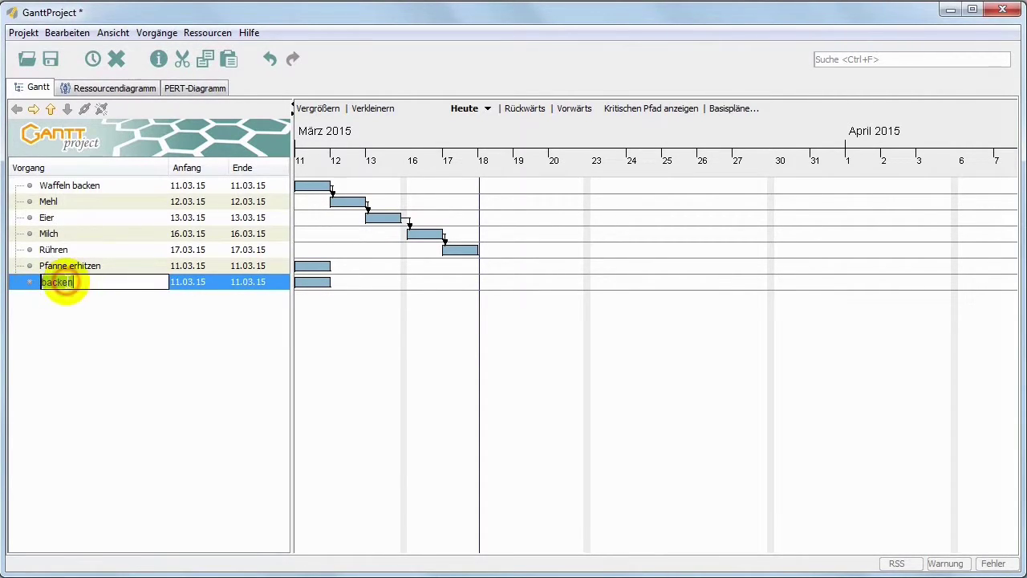
- Try to set the duration of the backen task to 0 in its properties
{"action": "right_click", "coordinate": [212, 279]}
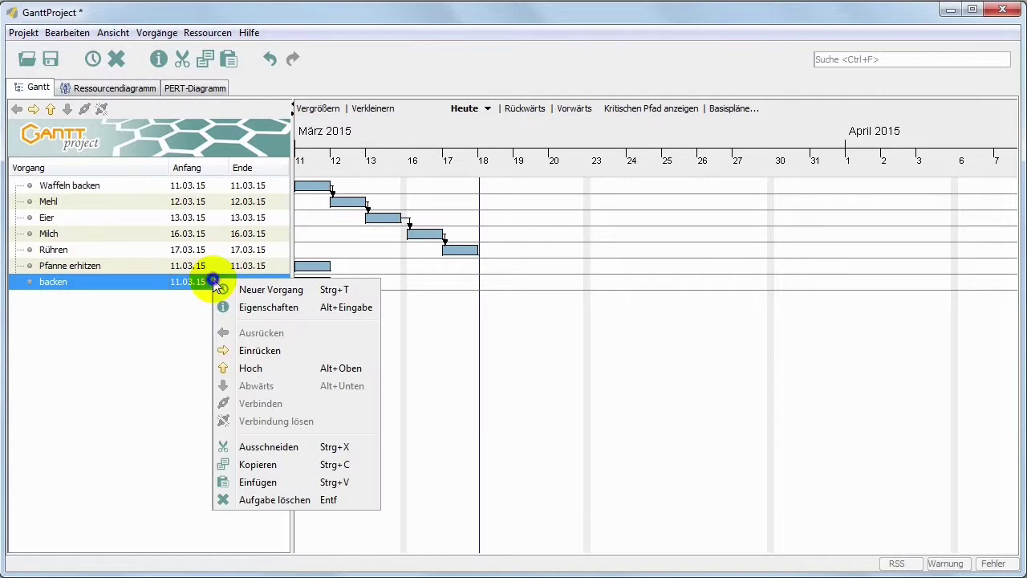
{"action": "left_click", "coordinate": [248, 306]}
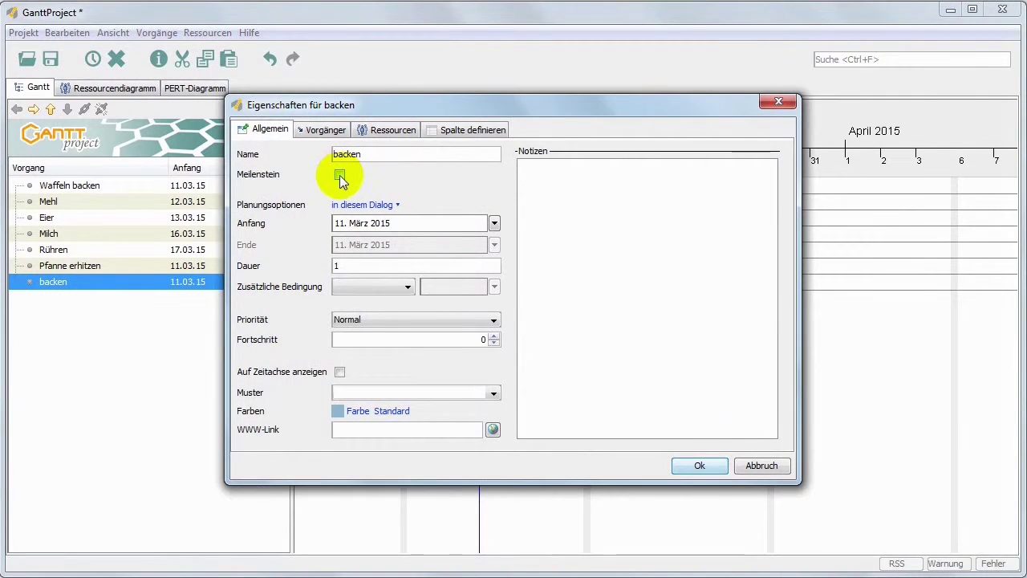
{"action": "left_click", "coordinate": [338, 265]}
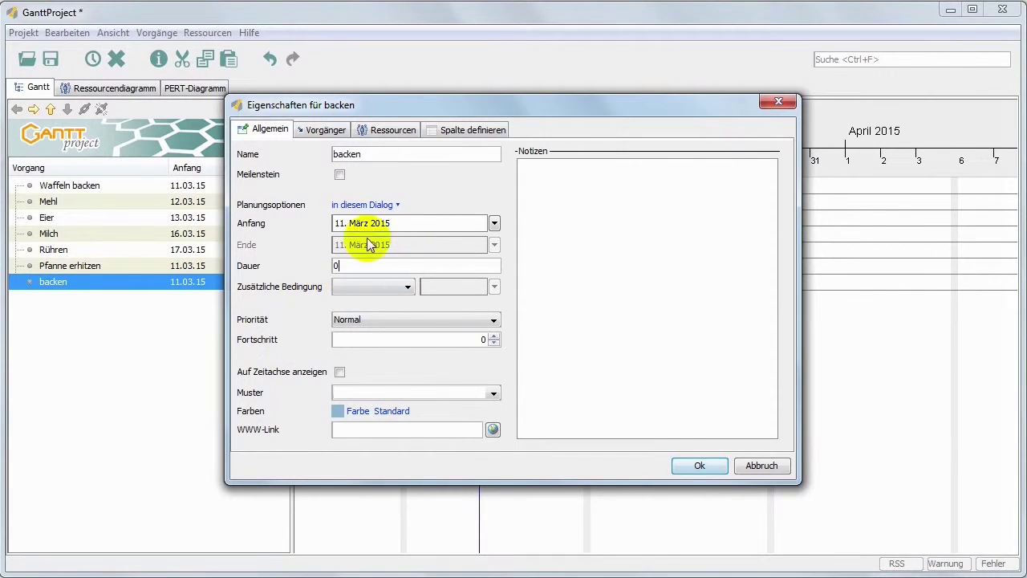
{"action": "left_click", "coordinate": [702, 465]}
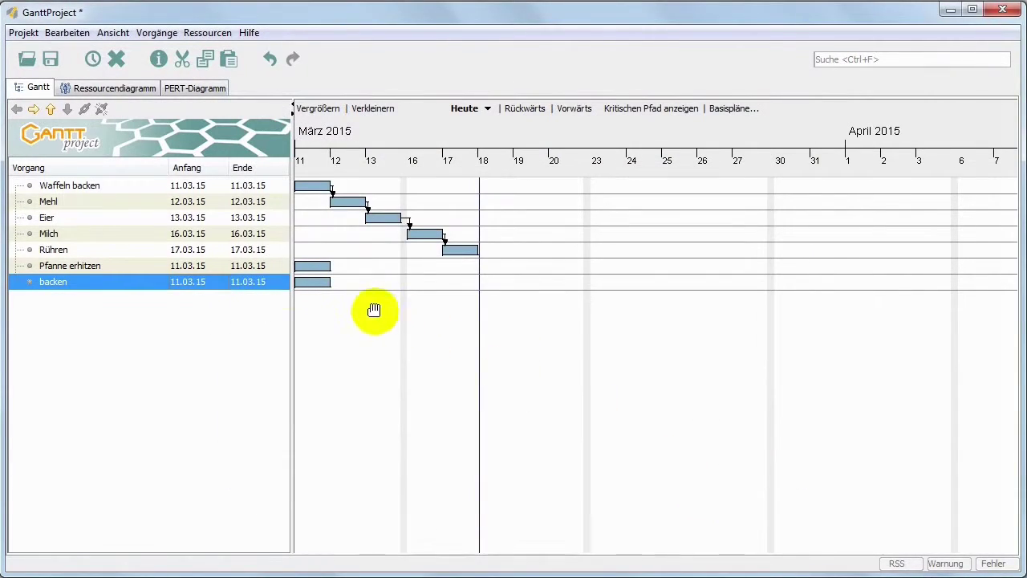
- Make backen a milestone and extend the dependency chain from Rühren through Pfanne erhitzen to backen
{"action": "right_click", "coordinate": [311, 281]}
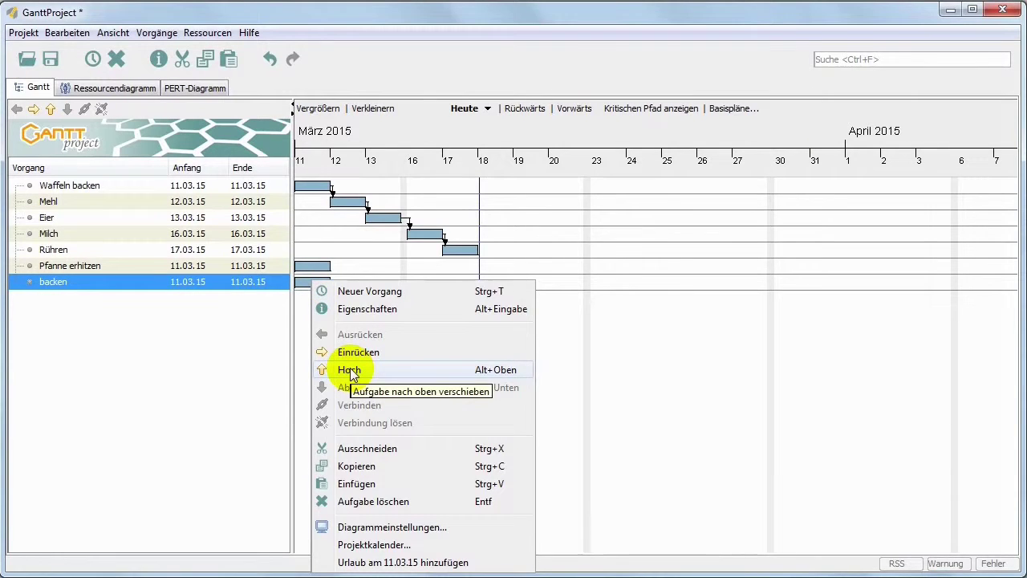
{"action": "left_click", "coordinate": [365, 310]}
{"action": "left_click", "coordinate": [341, 175]}
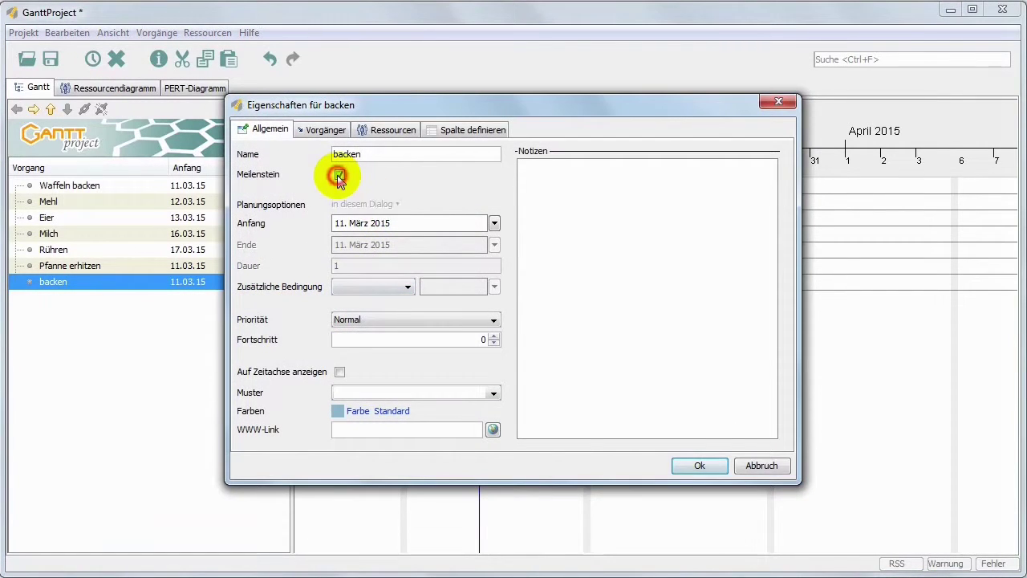
{"action": "left_click", "coordinate": [699, 466]}
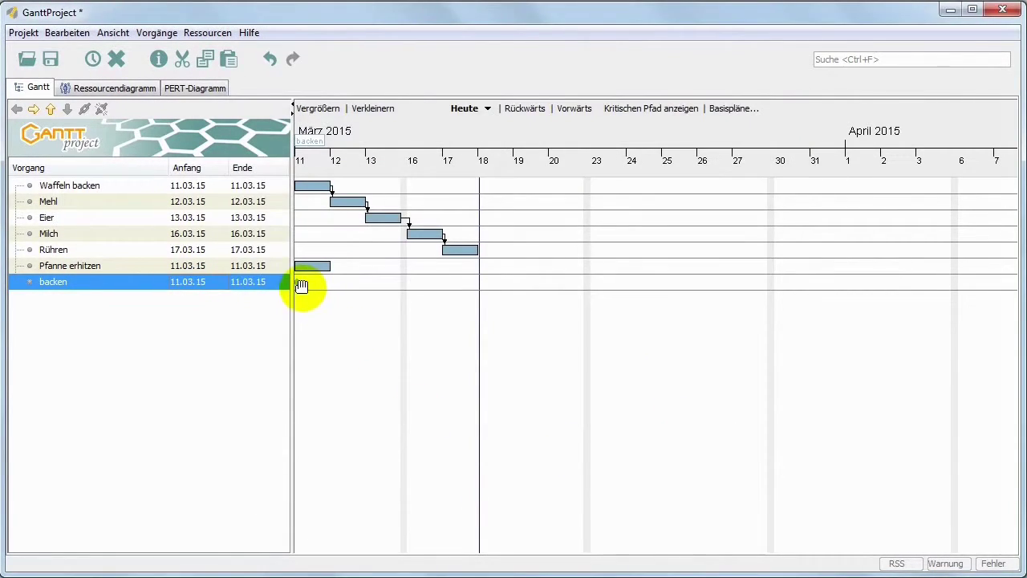
{"action": "left_click_drag", "start_coordinate": [461, 252], "coordinate": [313, 270]}
{"action": "left_click_drag", "start_coordinate": [488, 268], "coordinate": [297, 286]}
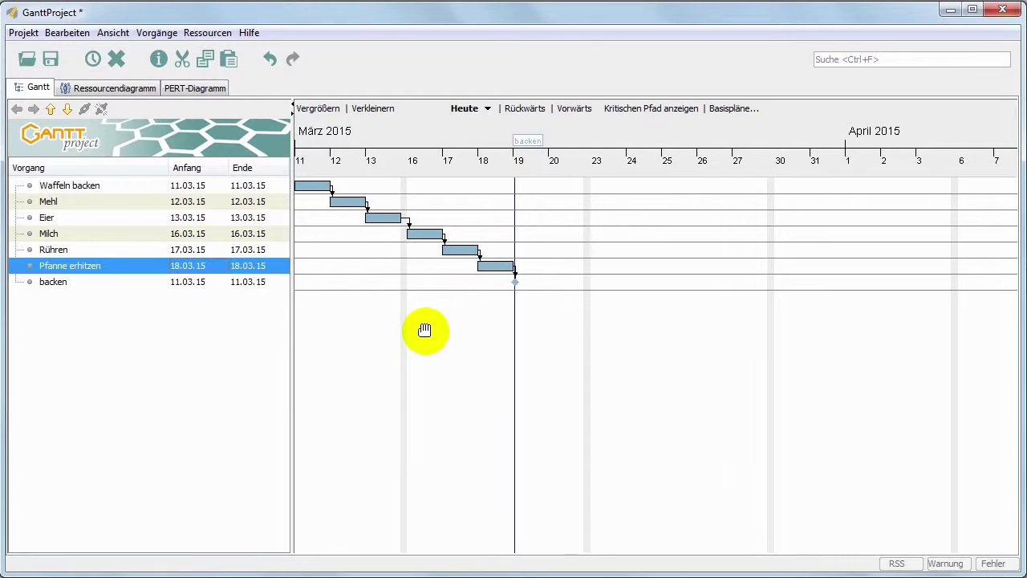
- Create two new resources in the resource chart, entering each person's first name and leaving the function as Nicht definiert
{"action": "left_click", "coordinate": [86, 90]}
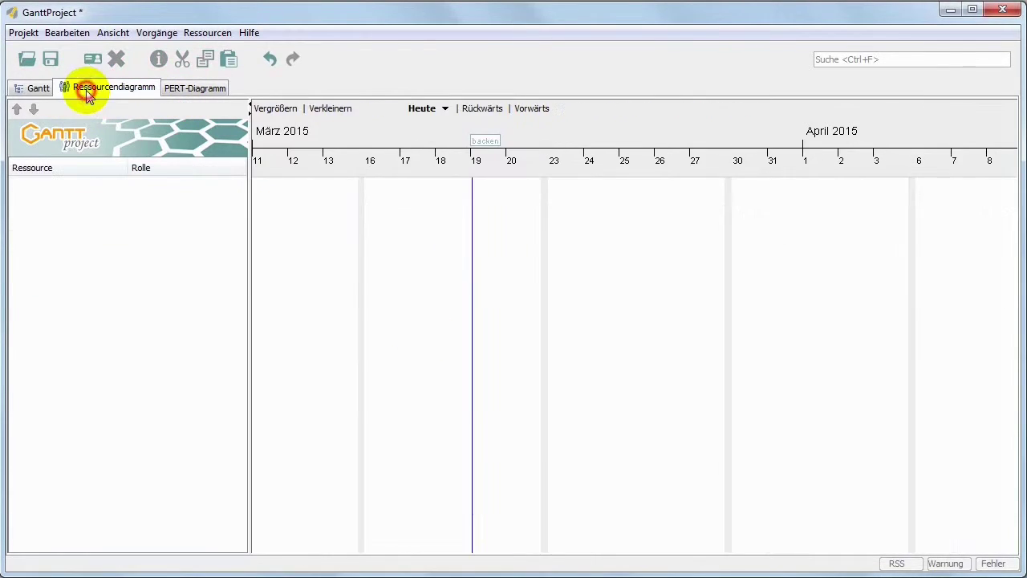
{"action": "right_click", "coordinate": [80, 203]}
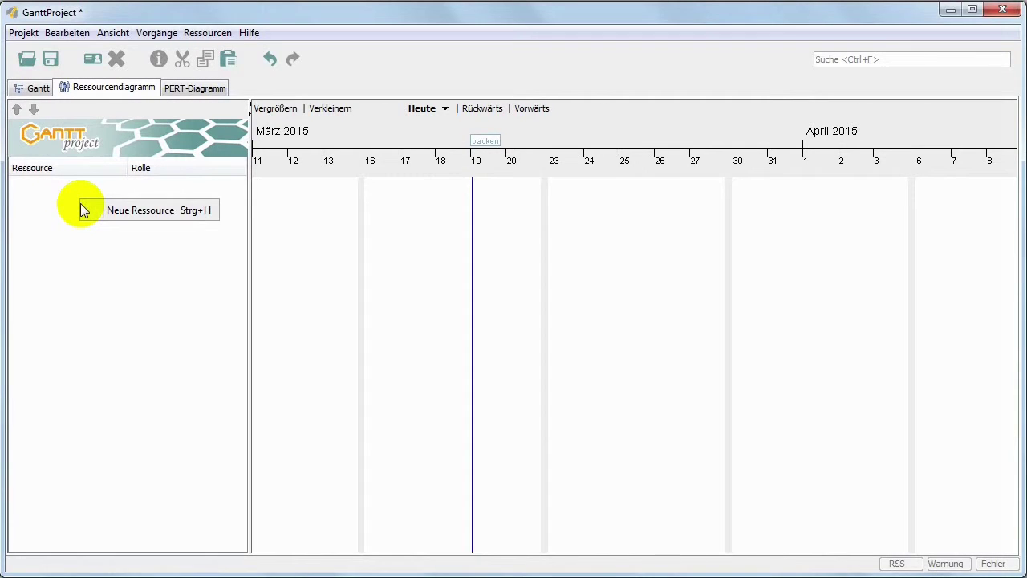
{"action": "left_click", "coordinate": [80, 203]}
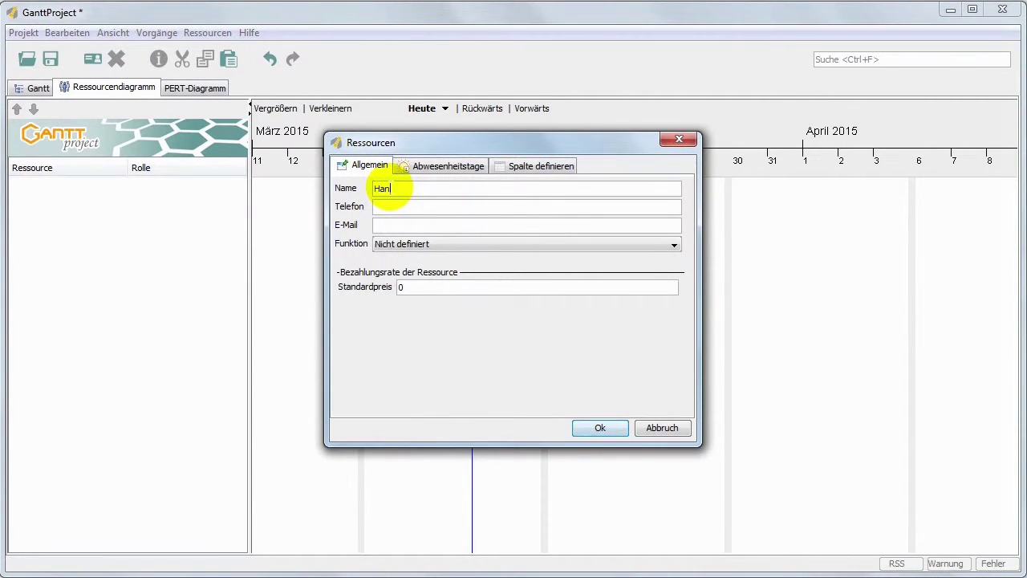
{"action": "key", "text": "Return"}
{"action": "right_click", "coordinate": [151, 231]}
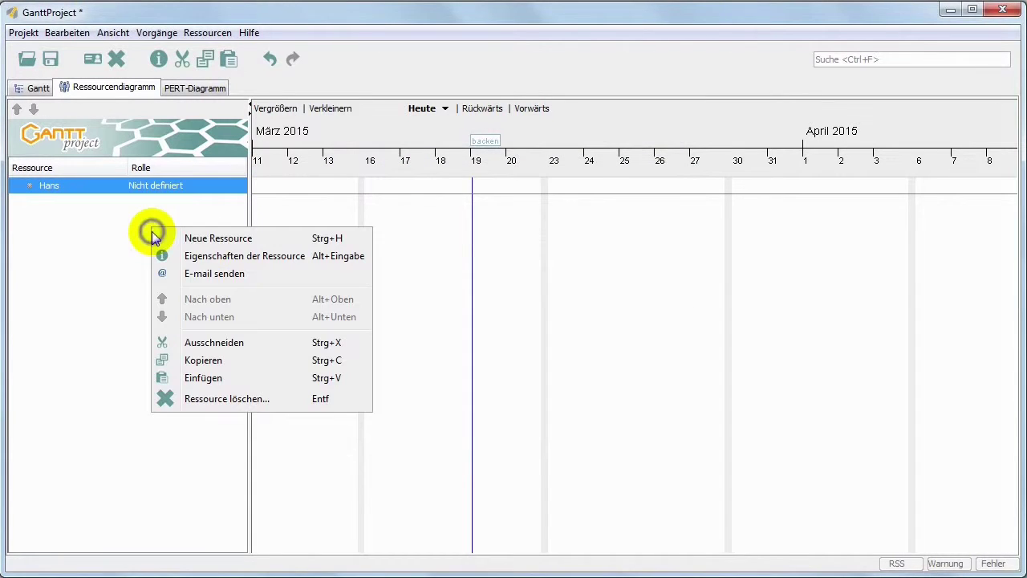
{"action": "left_click", "coordinate": [218, 238]}
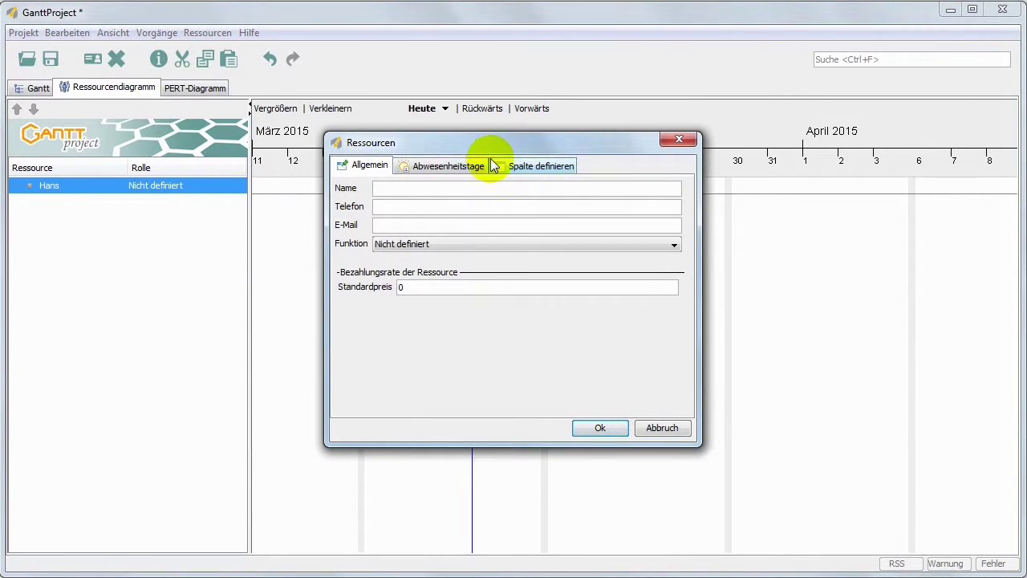
{"action": "left_click", "coordinate": [470, 187]}
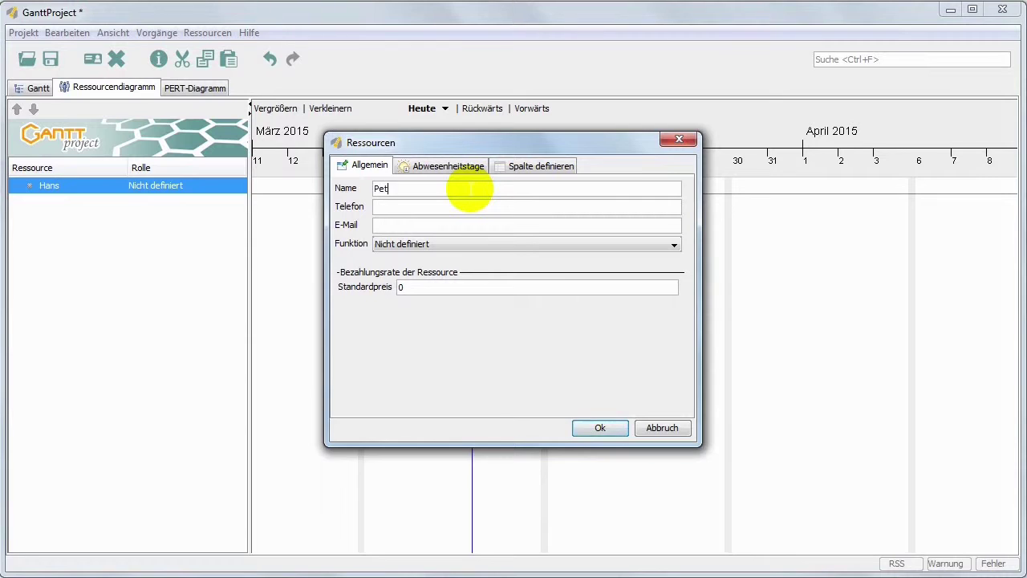
{"action": "key", "text": "Return"}
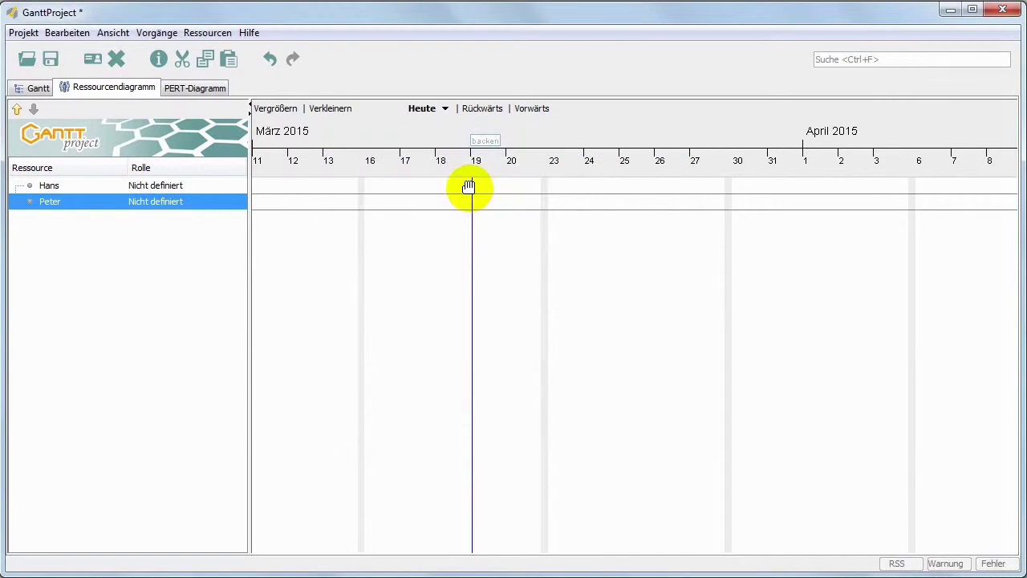
- Assign the first person as a resource to the Waffeln backen task through its properties
{"action": "left_click", "coordinate": [36, 86]}
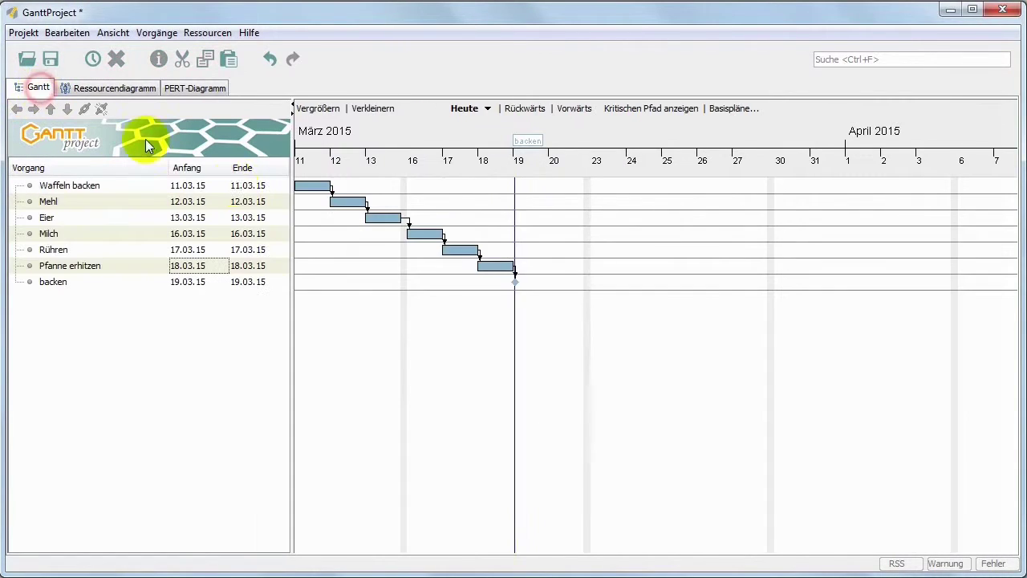
{"action": "right_click", "coordinate": [191, 186]}
{"action": "left_click", "coordinate": [235, 214]}
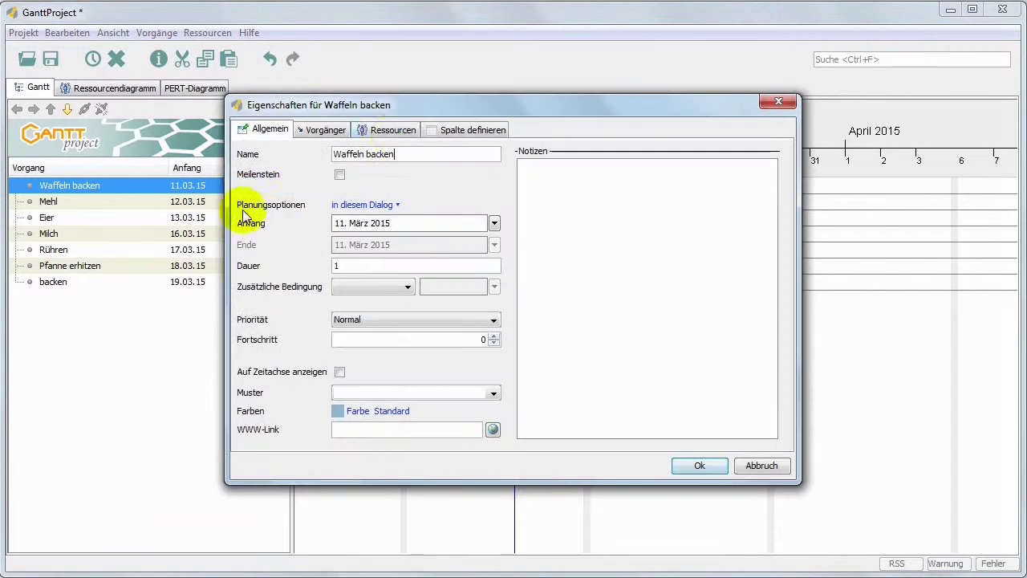
{"action": "left_click", "coordinate": [376, 135]}
{"action": "left_click", "coordinate": [349, 194]}
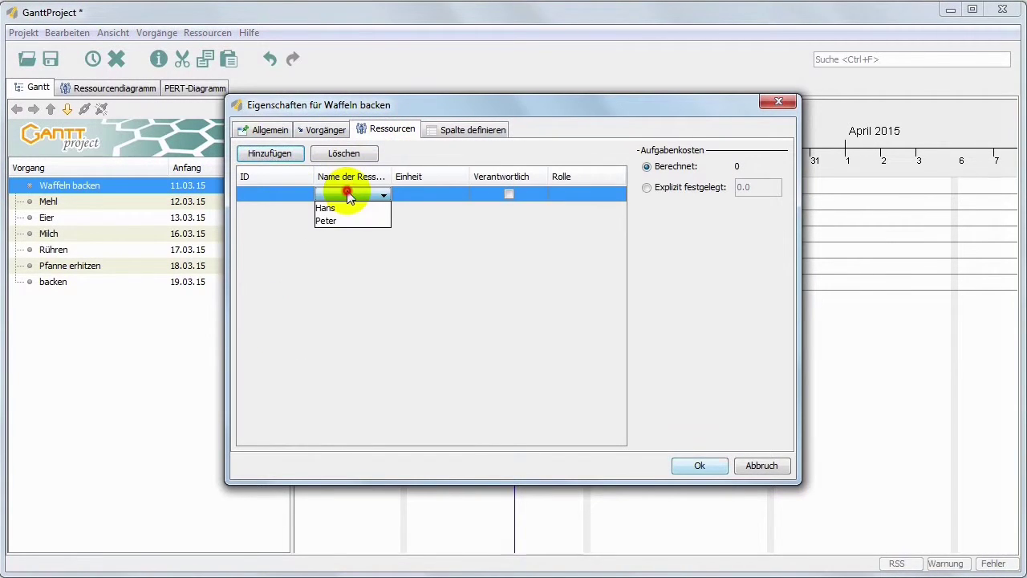
{"action": "left_click", "coordinate": [338, 209]}
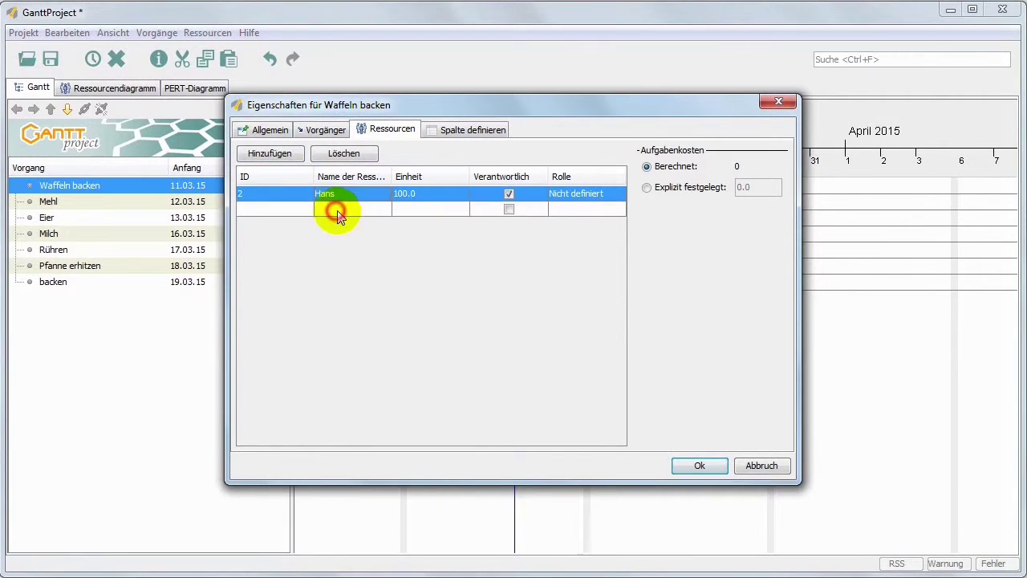
{"action": "left_click", "coordinate": [700, 466]}
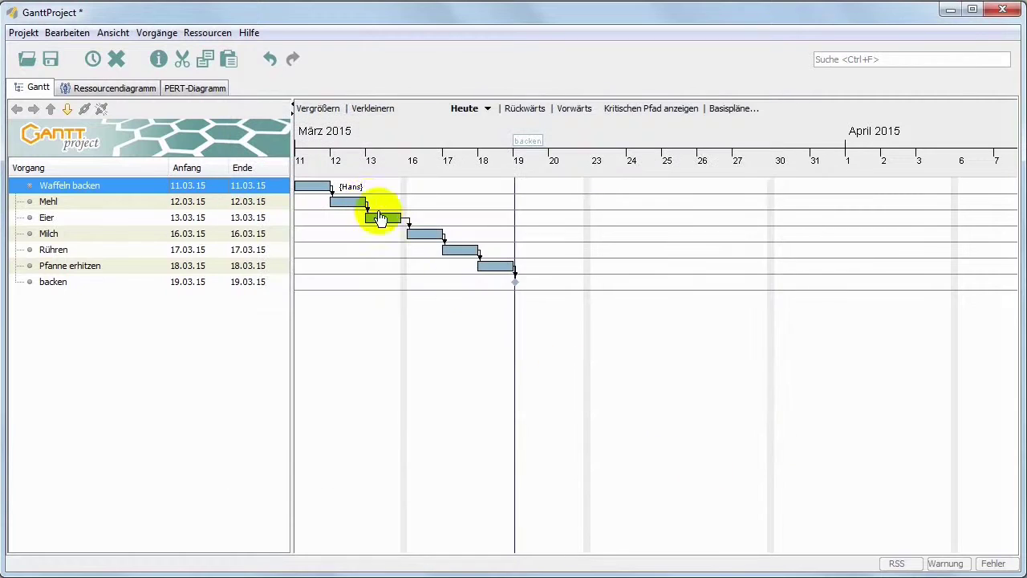
- Assign the second person as a resource to Pfanne erhitzen and display the project as a PERT diagram
{"action": "left_click", "coordinate": [94, 271]}
{"action": "right_click", "coordinate": [149, 266]}
{"action": "left_click", "coordinate": [178, 294]}
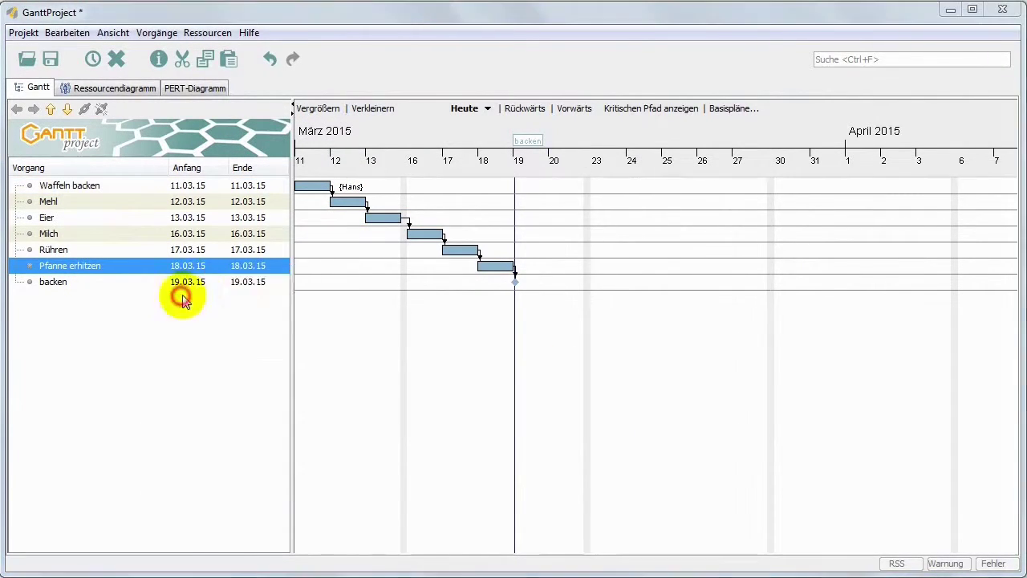
{"action": "left_click", "coordinate": [393, 129]}
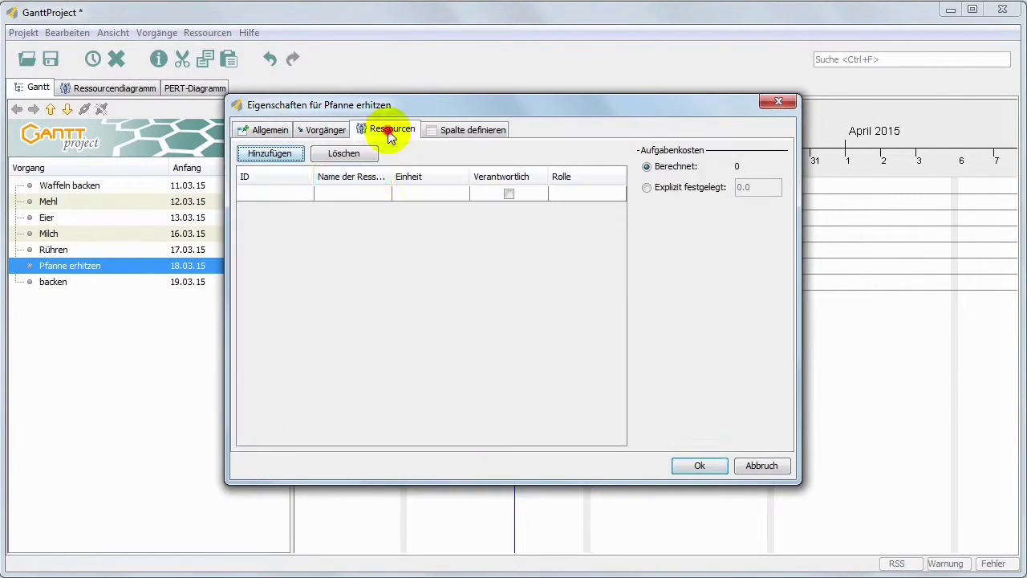
{"action": "left_click", "coordinate": [355, 194]}
{"action": "left_click", "coordinate": [335, 224]}
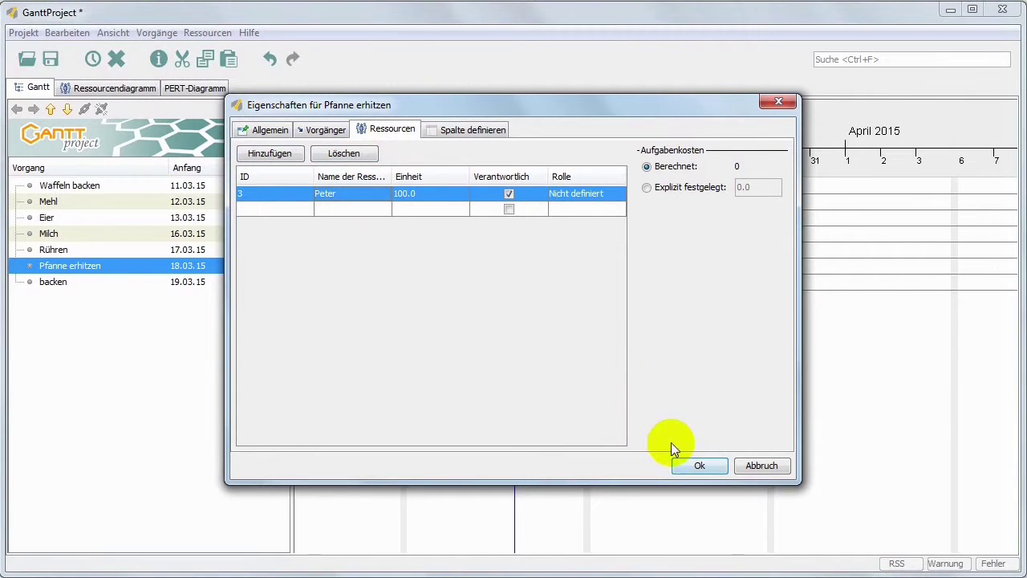
{"action": "left_click", "coordinate": [695, 465]}
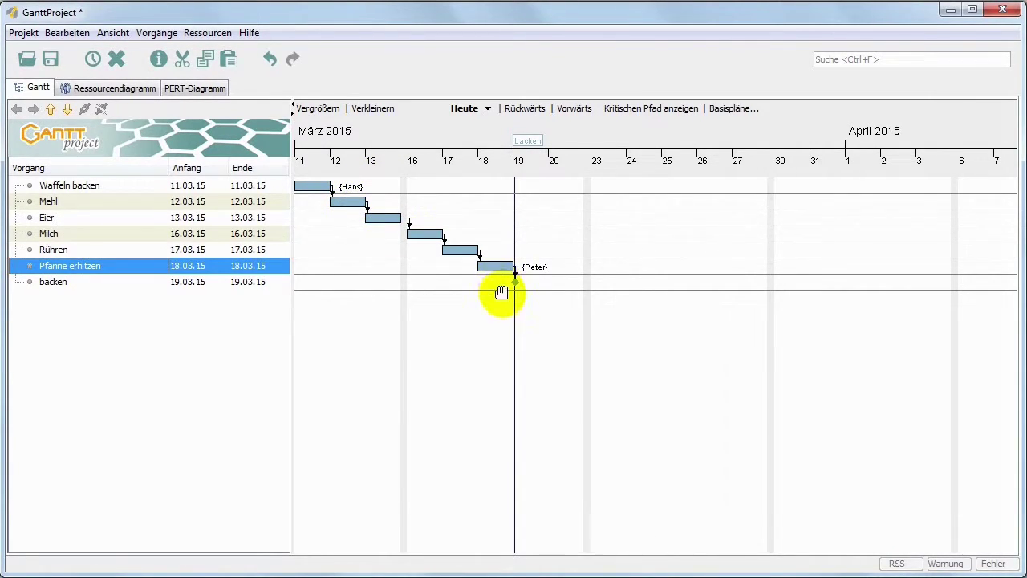
{"action": "left_click", "coordinate": [213, 89]}
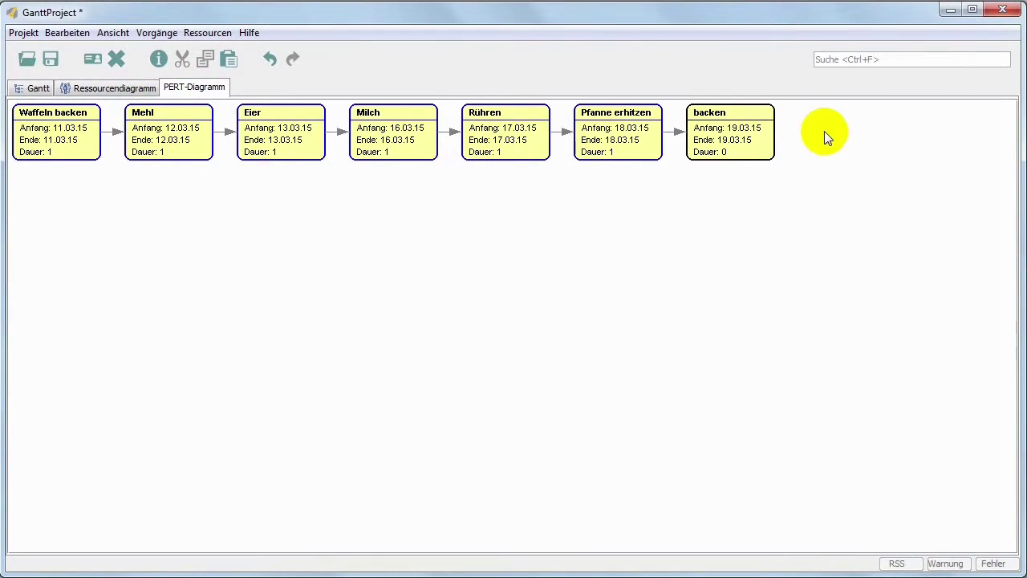
- Return to the Gantt chart and examine its timeline at the weekly scale and at the most detailed daily scale
{"action": "left_click", "coordinate": [39, 88]}
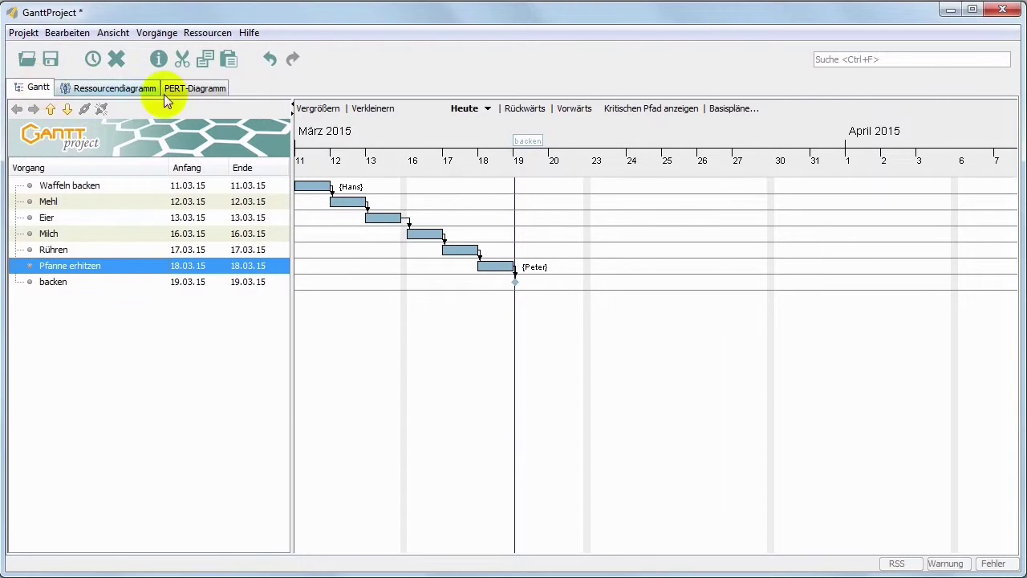
{"action": "scroll", "coordinate": [644, 163], "scroll_direction": "down", "scroll_amount": 2}
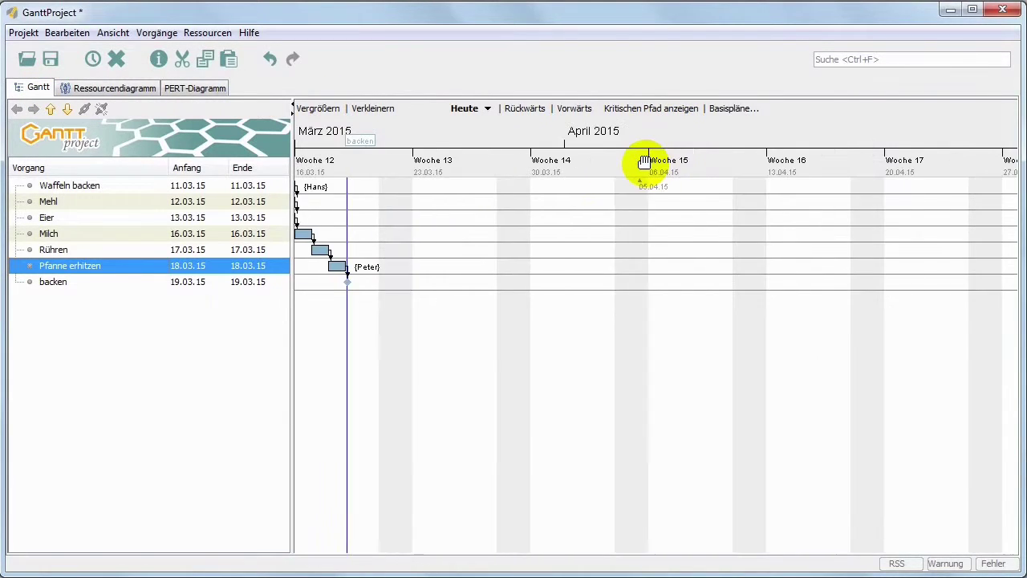
{"action": "scroll", "coordinate": [644, 163], "scroll_direction": "down", "scroll_amount": 1}
{"action": "scroll", "coordinate": [644, 164], "scroll_direction": "up", "scroll_amount": 4}
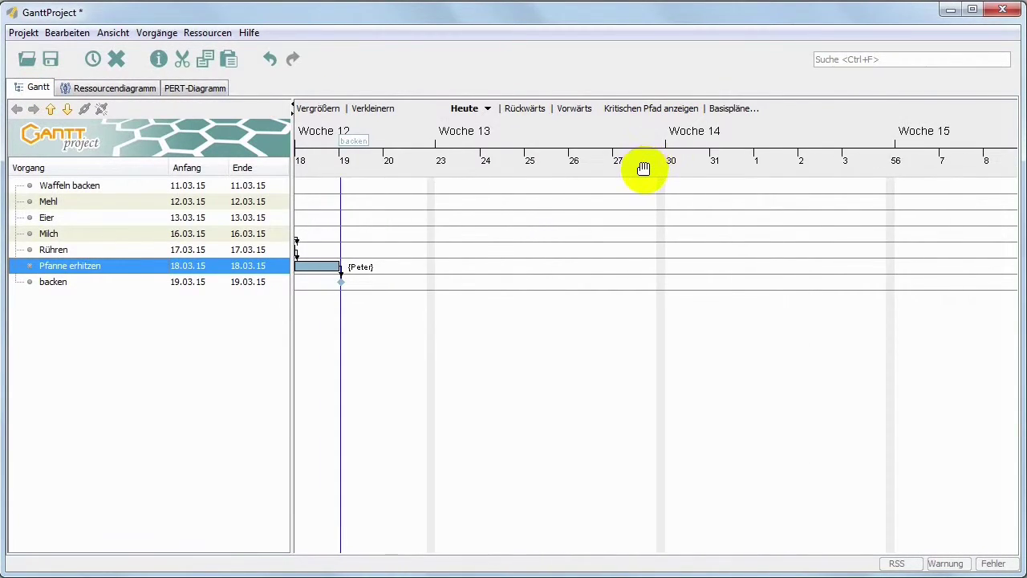
{"action": "scroll", "coordinate": [644, 168], "scroll_direction": "up", "scroll_amount": 1}
{"action": "scroll", "coordinate": [546, 325], "scroll_direction": "down", "scroll_amount": 1}
{"action": "scroll", "coordinate": [531, 310], "scroll_direction": "up", "scroll_amount": 1}
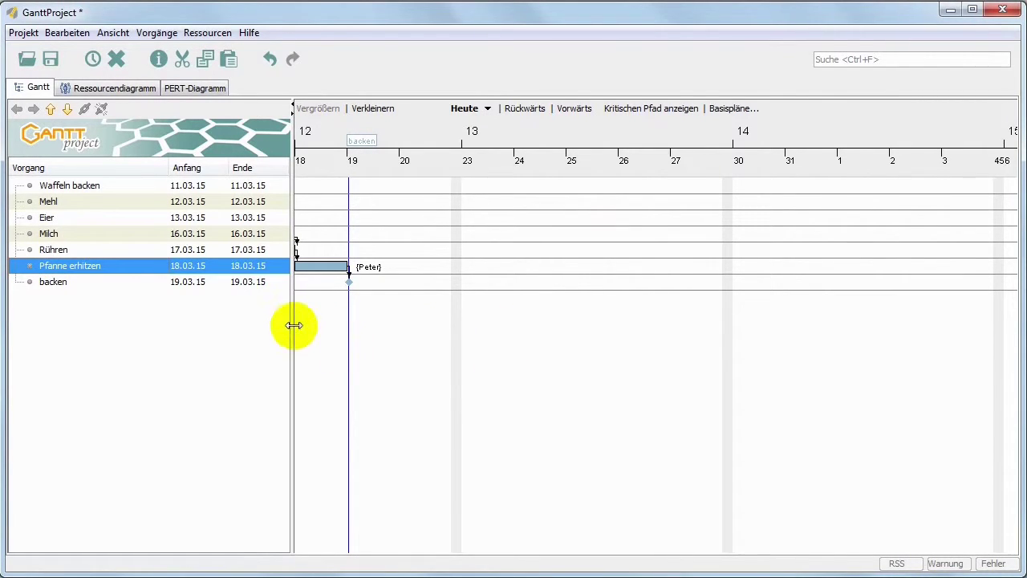
- Shift the Gantt timeline back to show the whole task chain from Waffeln backen to backen, and zoom the timeline out
{"action": "left_click_drag", "start_coordinate": [309, 342], "coordinate": [699, 344]}
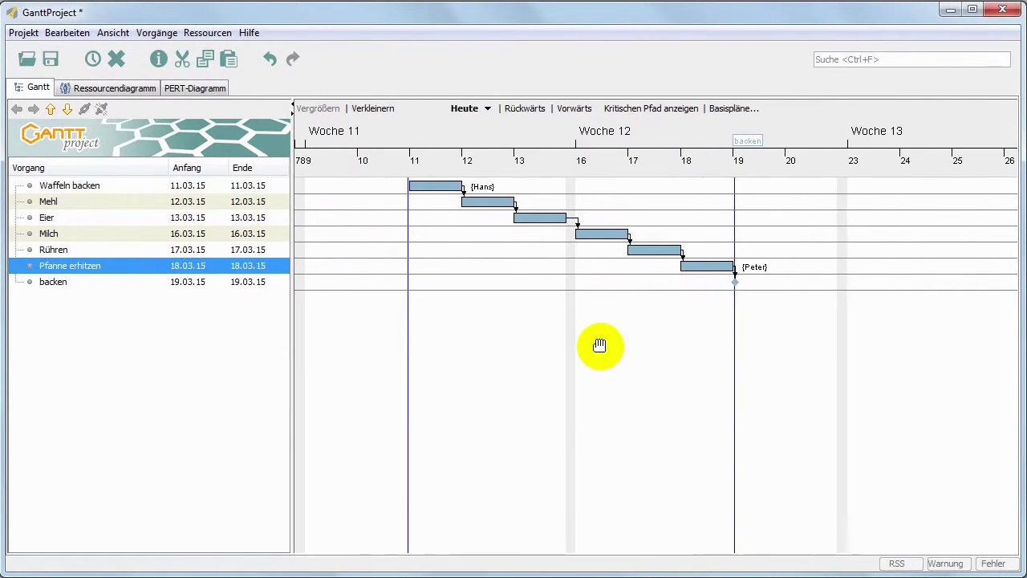
{"action": "scroll", "coordinate": [600, 345], "scroll_direction": "down", "scroll_amount": 1}
{"action": "scroll", "coordinate": [571, 353], "scroll_direction": "up", "scroll_amount": 1}
{"action": "left_click_drag", "start_coordinate": [571, 353], "coordinate": [1009, 426]}
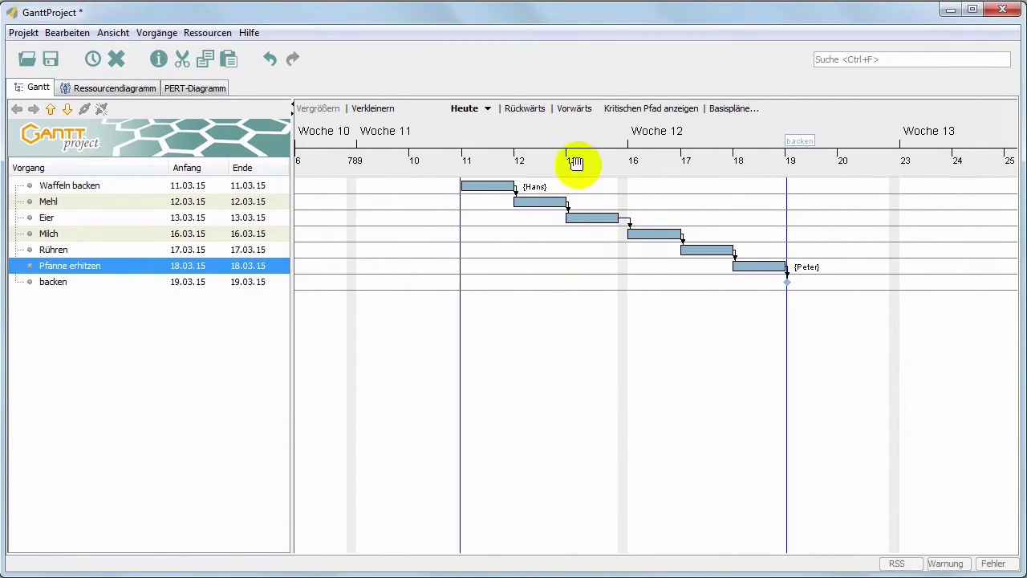
{"action": "left_click", "coordinate": [376, 107]}
{"action": "left_click", "coordinate": [377, 107]}
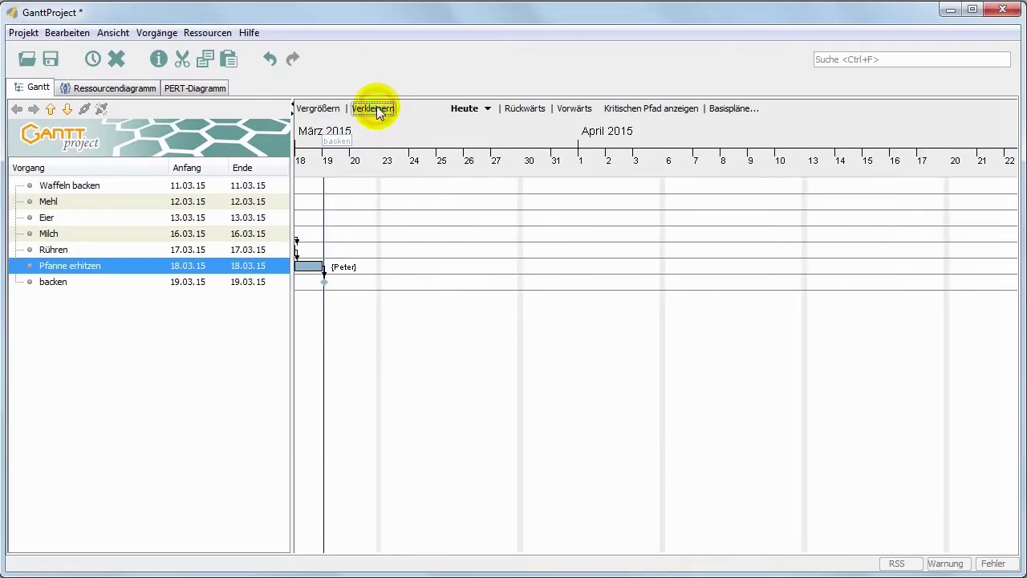
{"action": "left_click", "coordinate": [377, 106]}
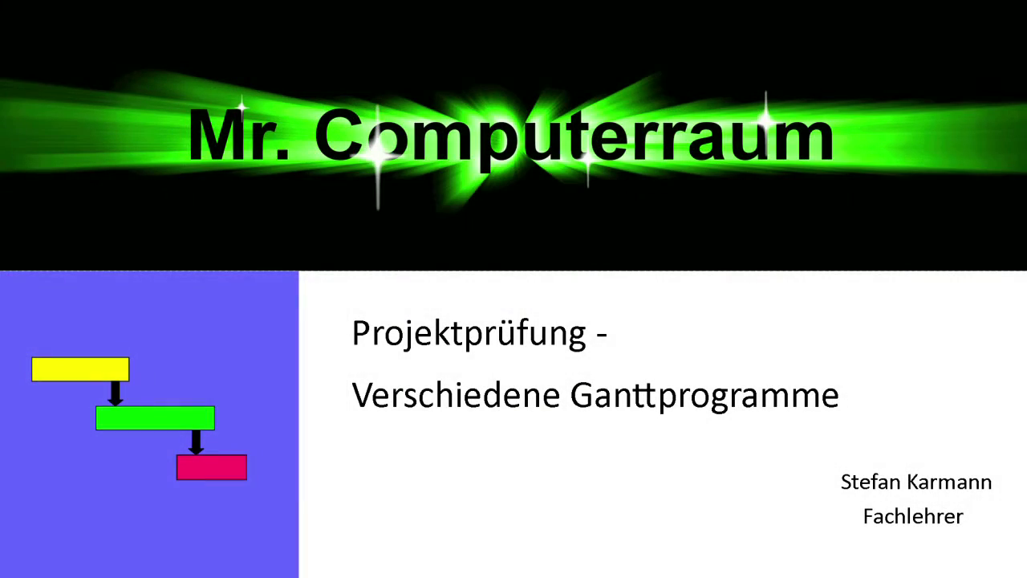